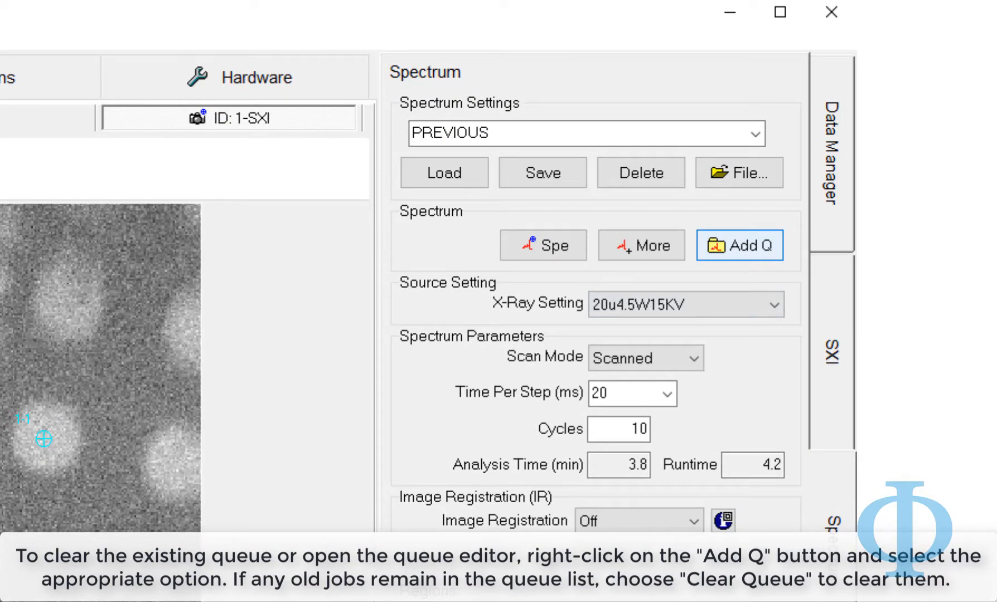
Add the current spectrum setup to QUEUE-1 as job Test Spectrum 1.879.XPS.Spectral
right_click(700, 252)
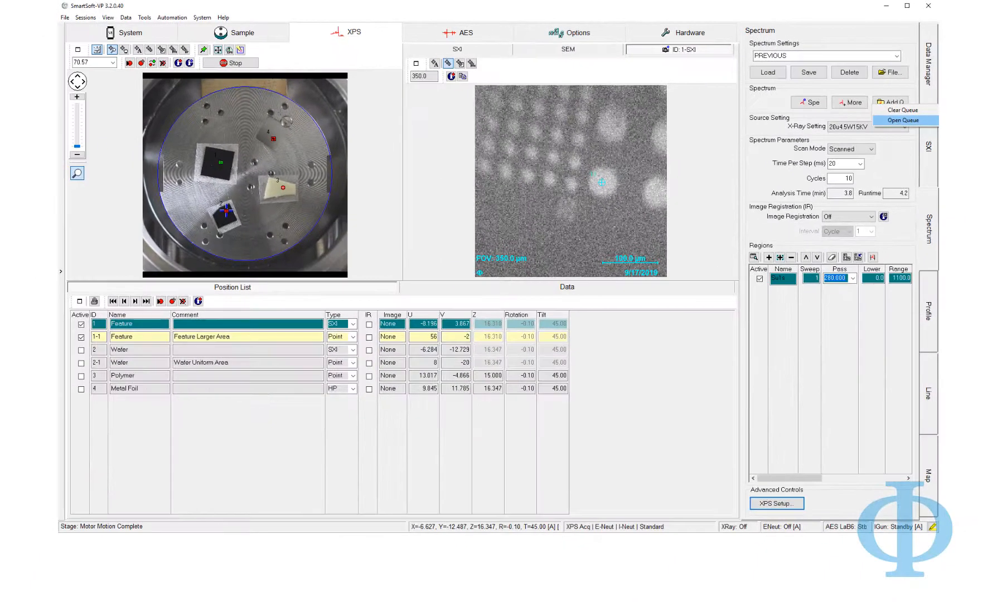
click(903, 120)
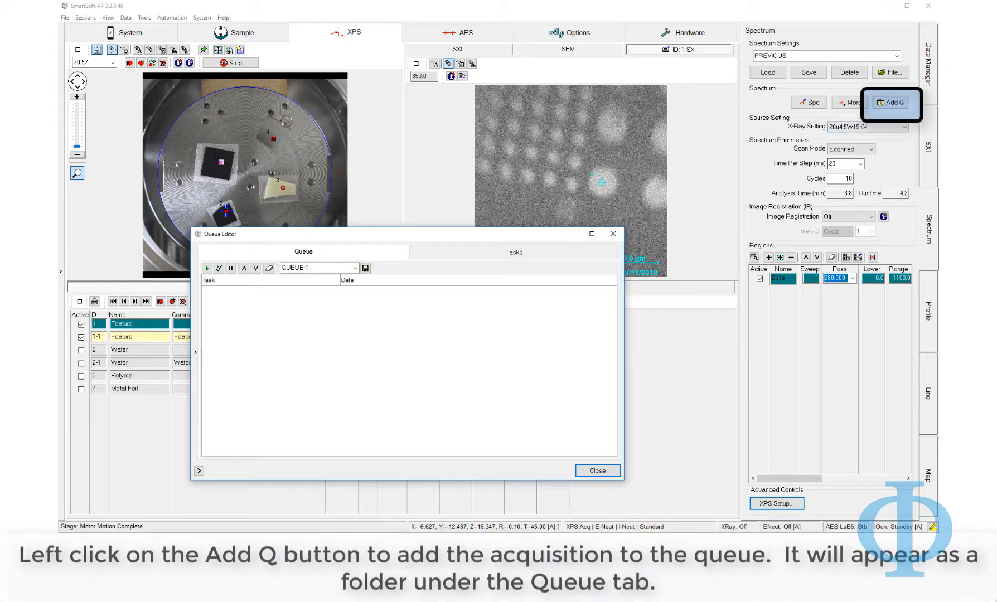
click(889, 103)
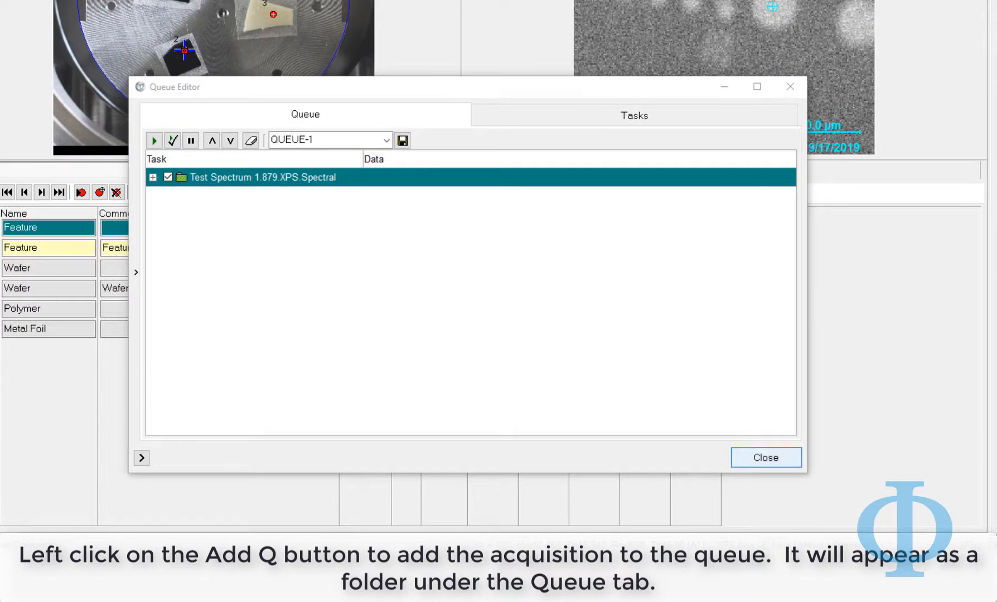
click(766, 457)
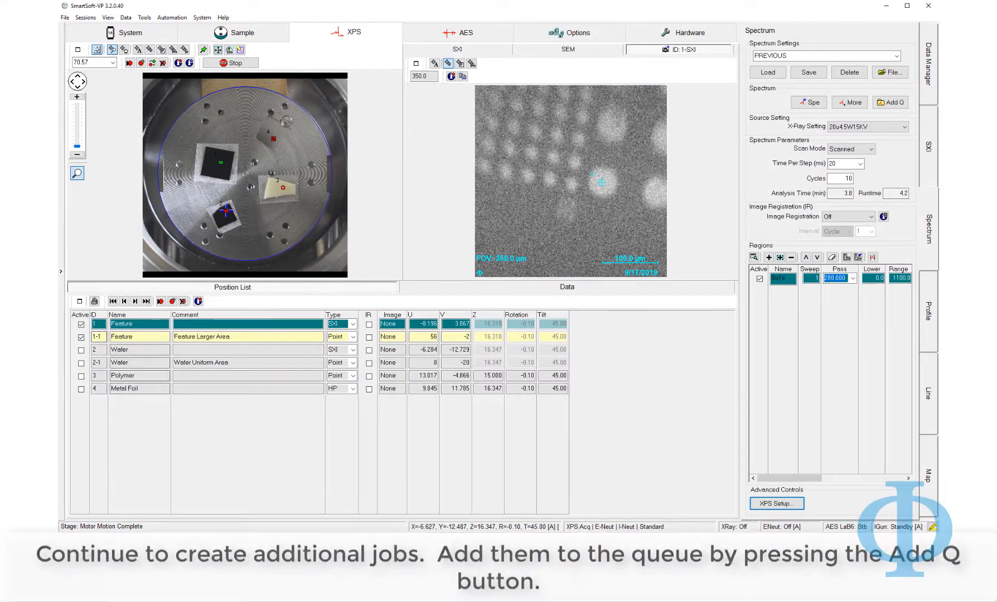
Switch the active positions from Feature to Wafer 2 and 2-1 and choose X-ray setting 100u25W15KV
click(81, 325)
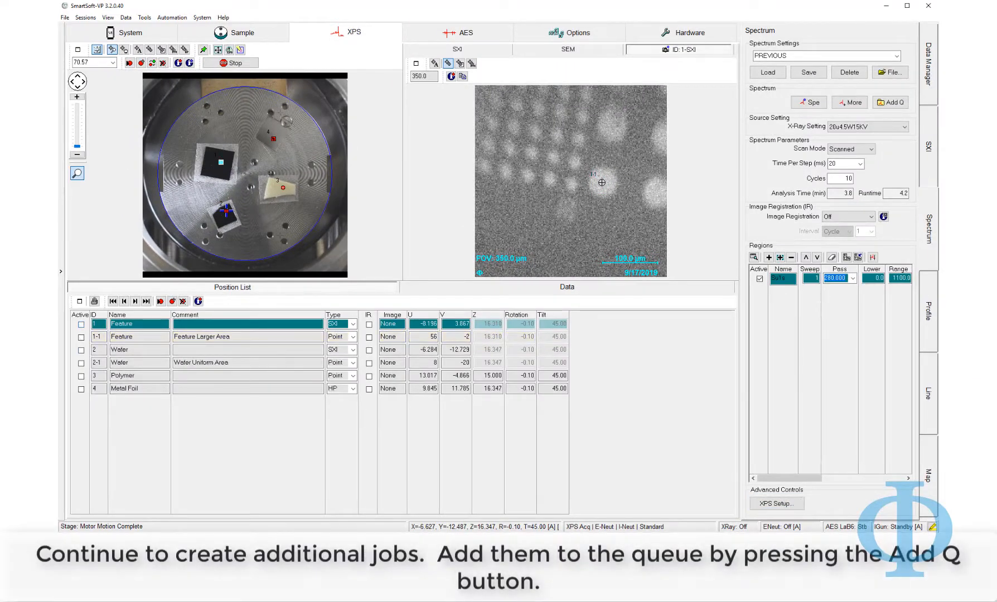
click(81, 351)
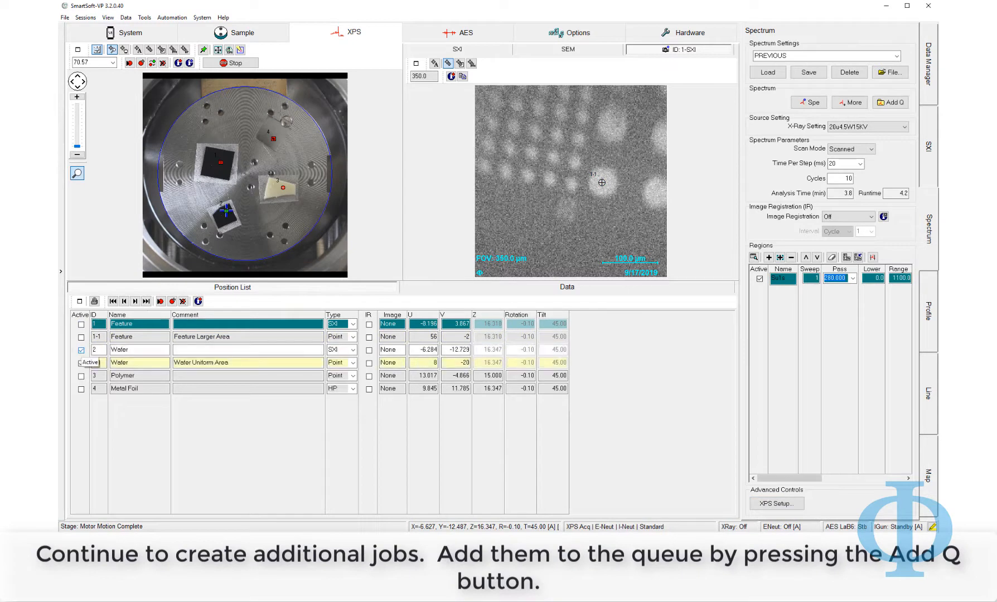
click(81, 351)
click(81, 351)
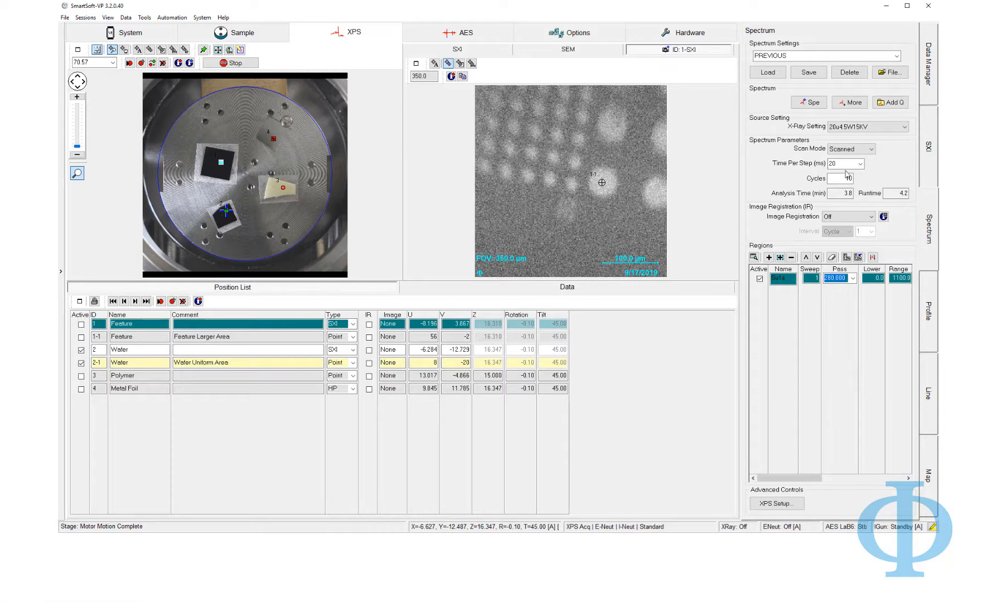
click(887, 127)
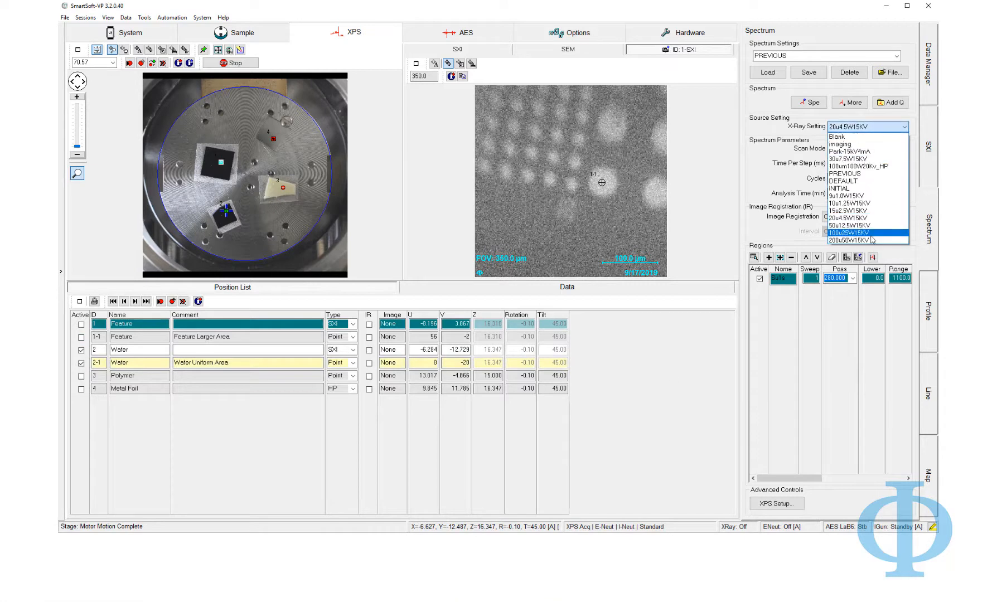
click(849, 232)
Set Cycles to 3 and add the Metal Foil spectrum job to the queue
drag(842, 178, 863, 179)
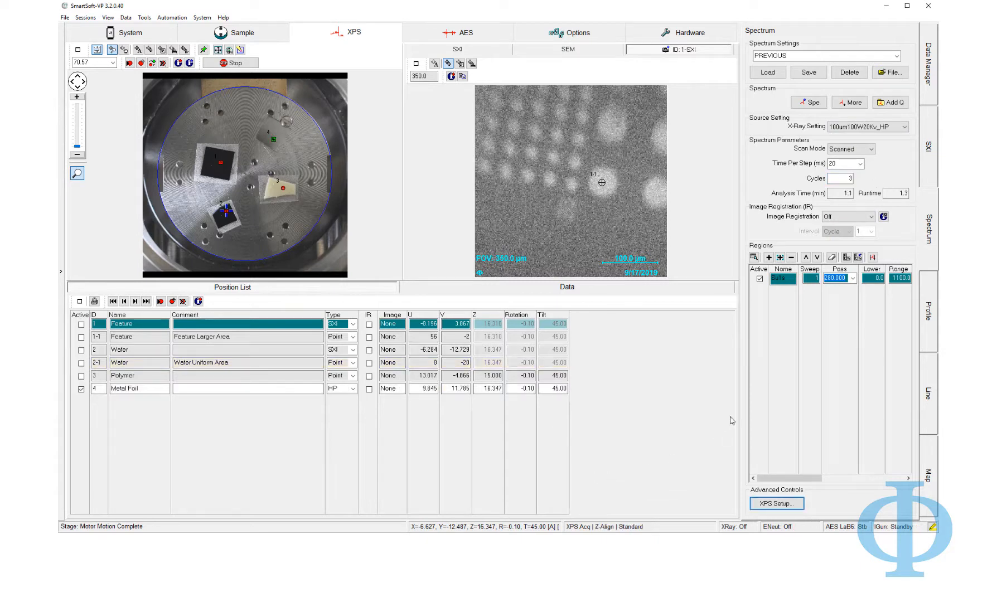
click(892, 103)
click(898, 119)
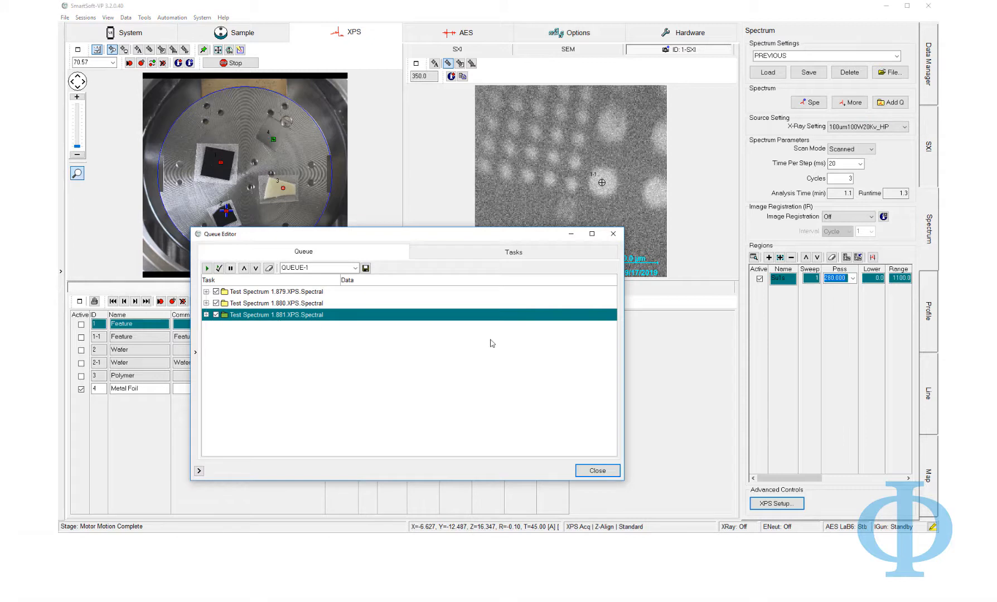
Add job Test Spectrum 1.882 and start QUEUE-1 running all four queued jobs
click(892, 103)
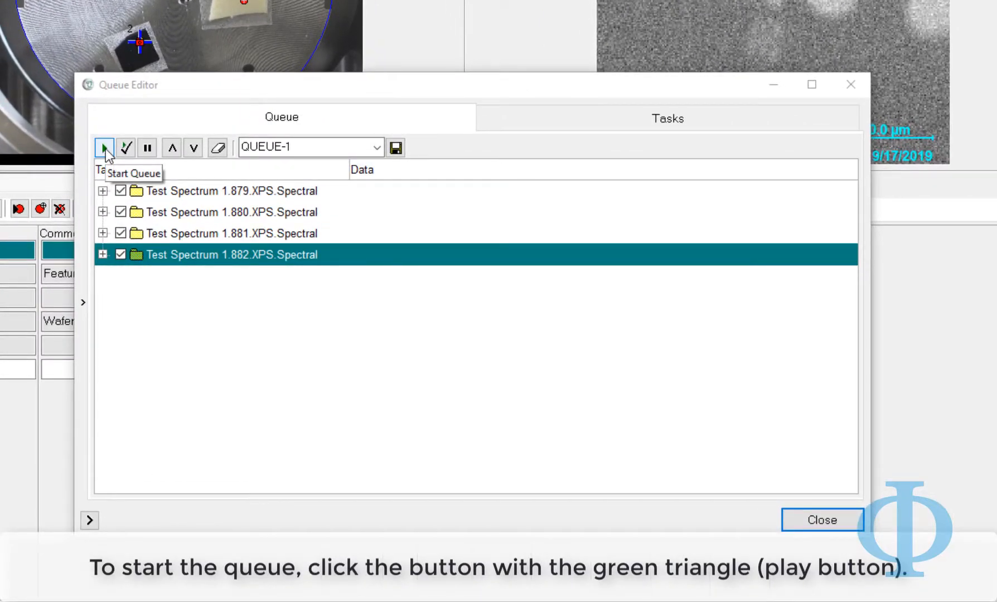
click(105, 148)
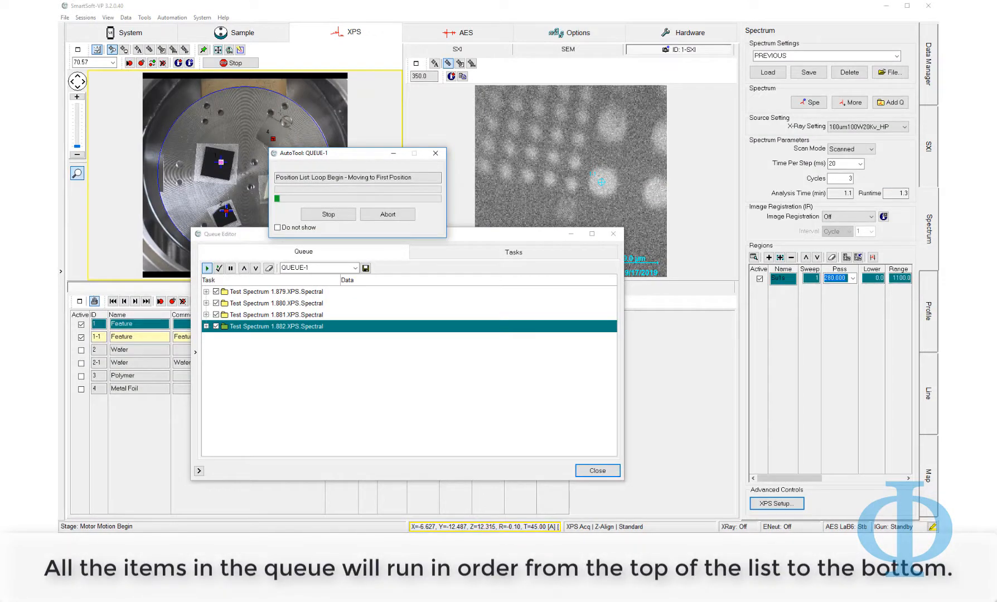
click(598, 471)
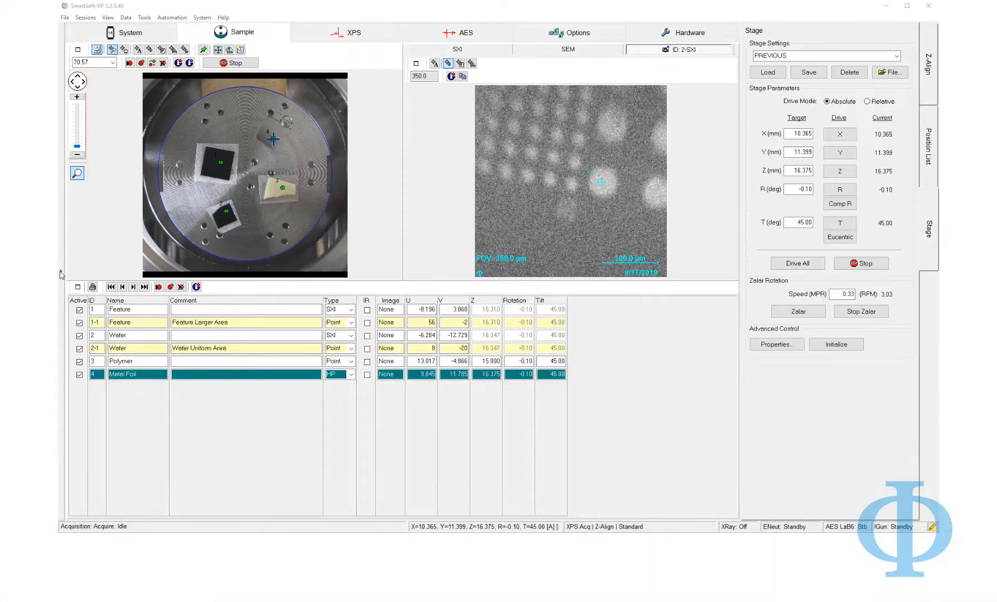
Queue the current spectrum job so it shows in the dashboard Queue list
mouse_move(61, 275)
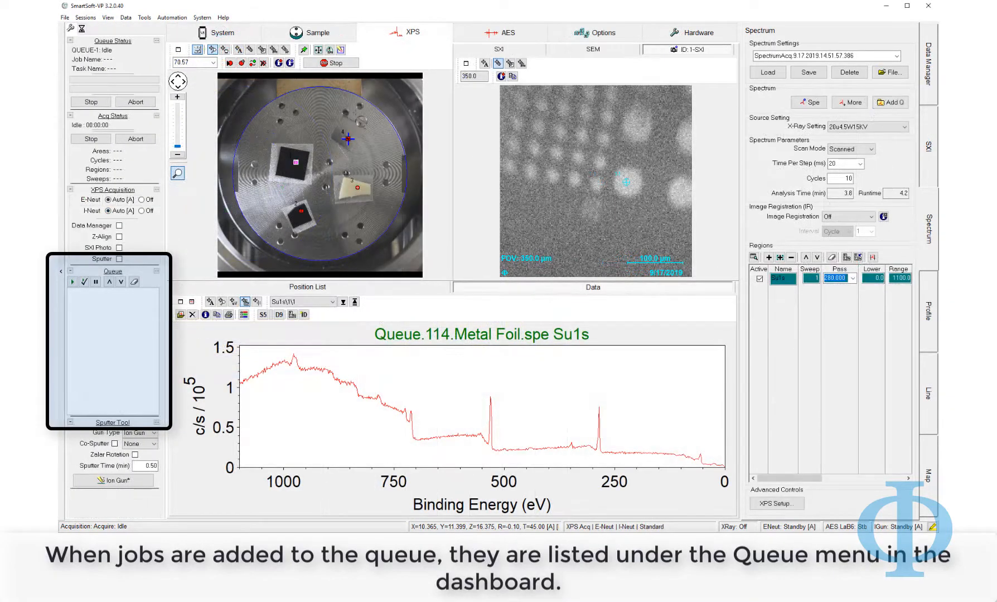
click(891, 103)
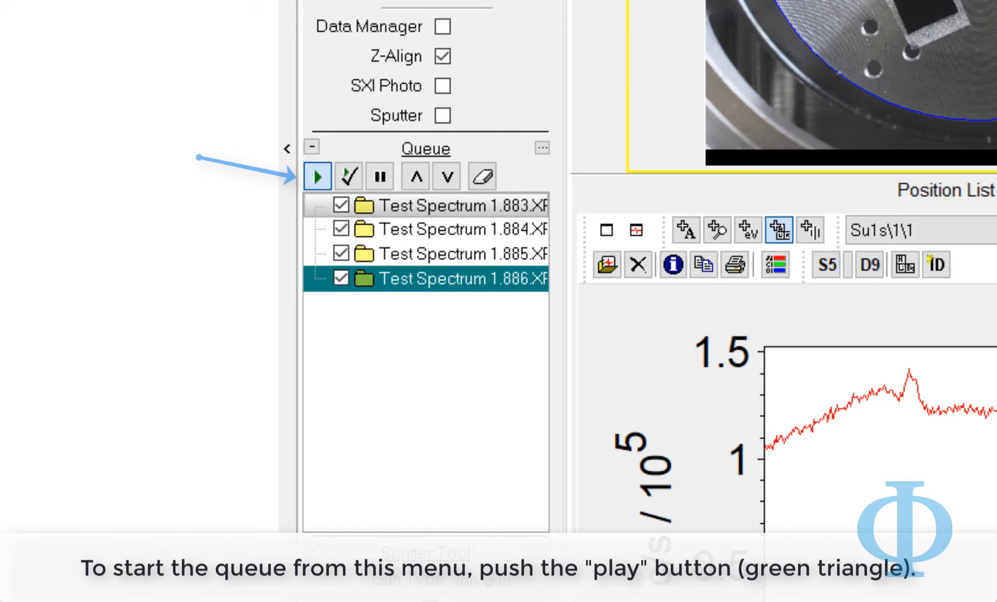
Expand job 1.886 in the Queue Editor to review its steps, then collapse them
double_click(343, 276)
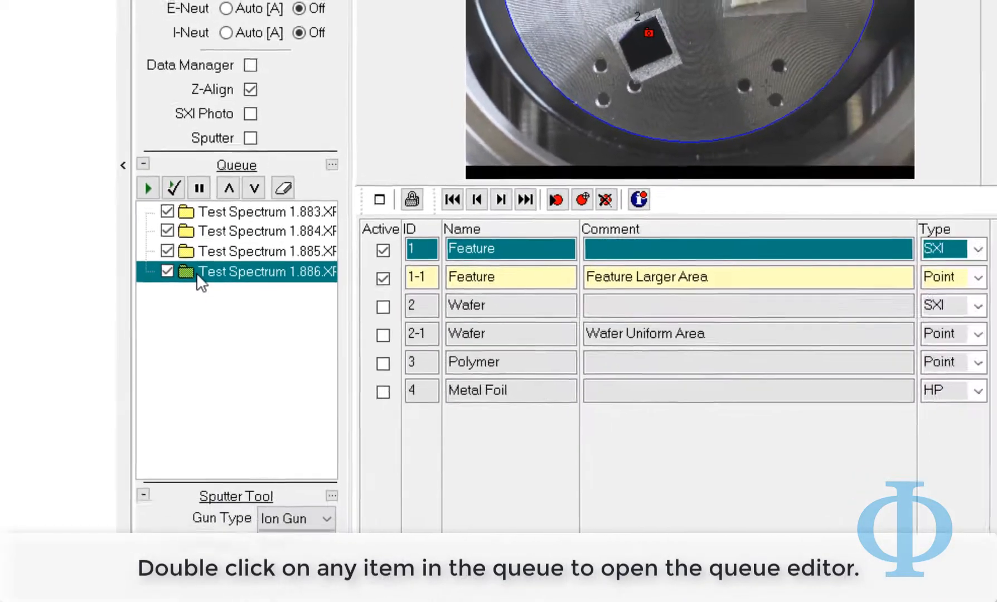
double_click(204, 273)
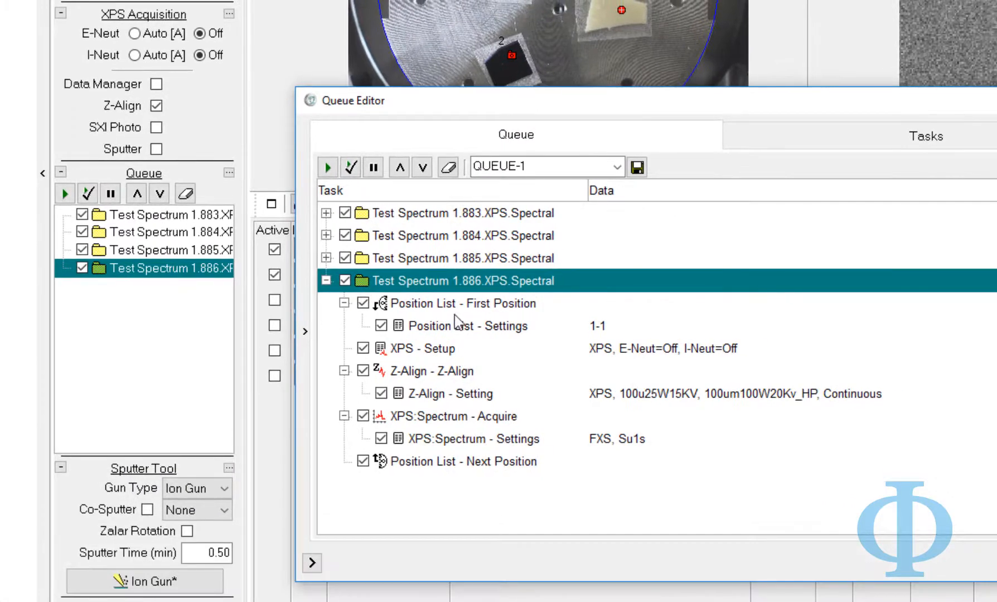
click(326, 281)
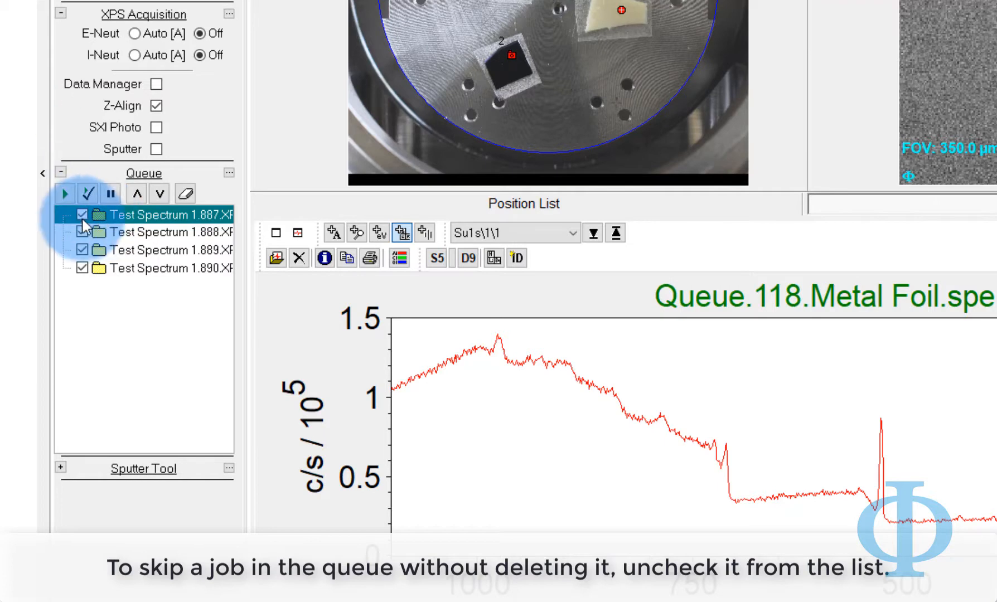
click(82, 219)
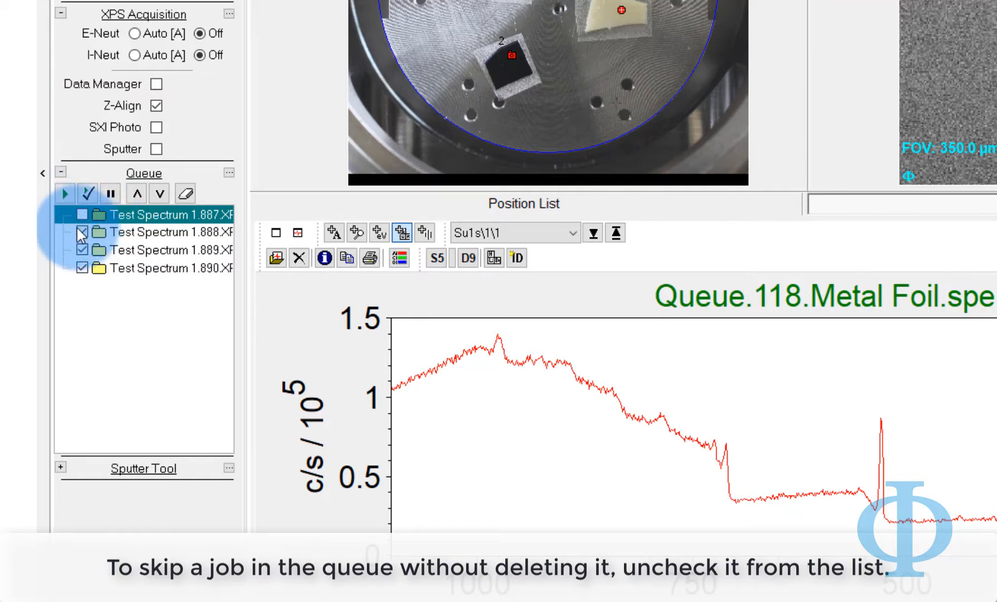
click(82, 234)
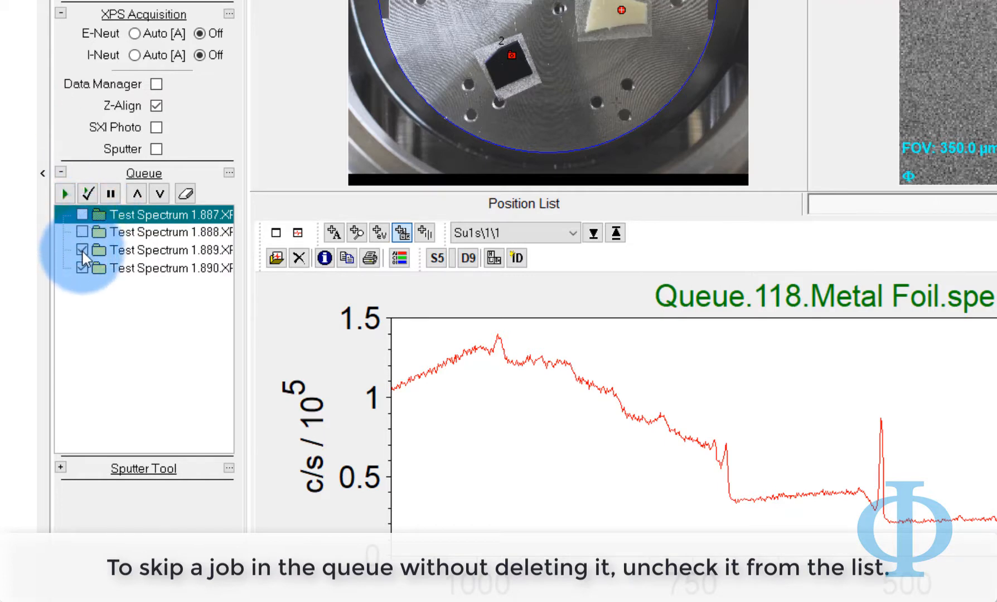
click(82, 250)
click(82, 267)
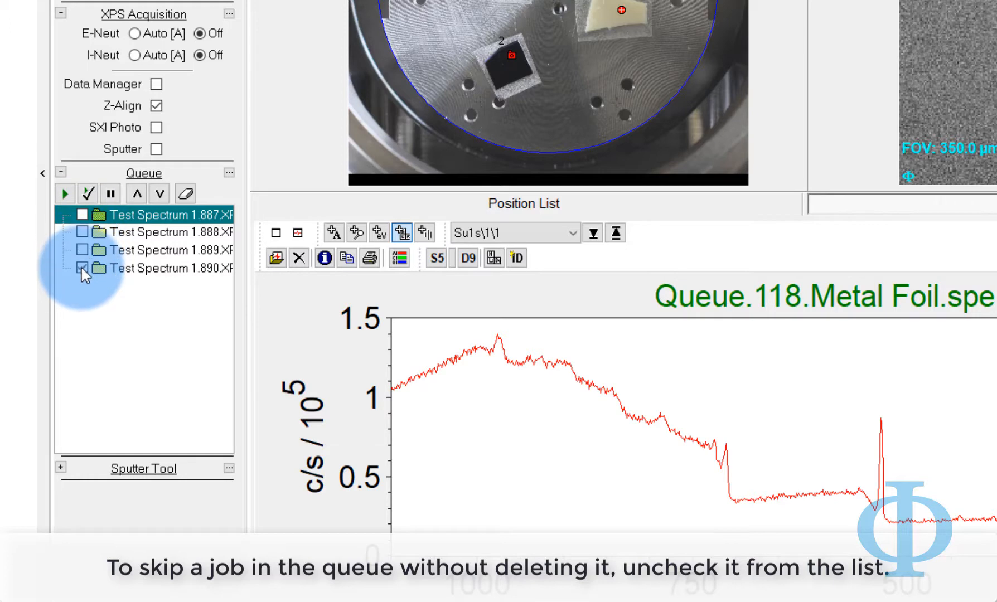
click(82, 269)
click(83, 251)
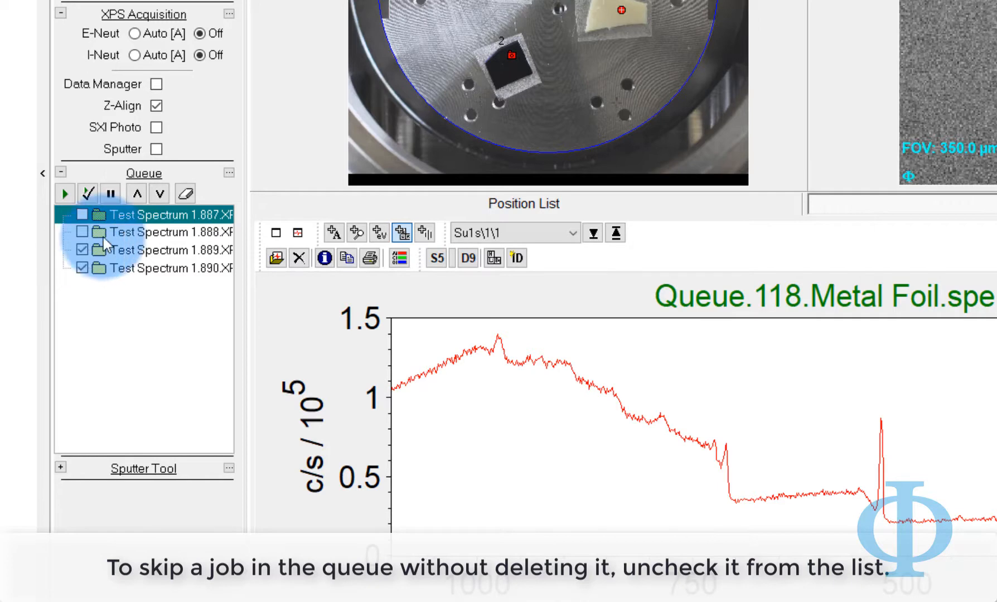
click(139, 254)
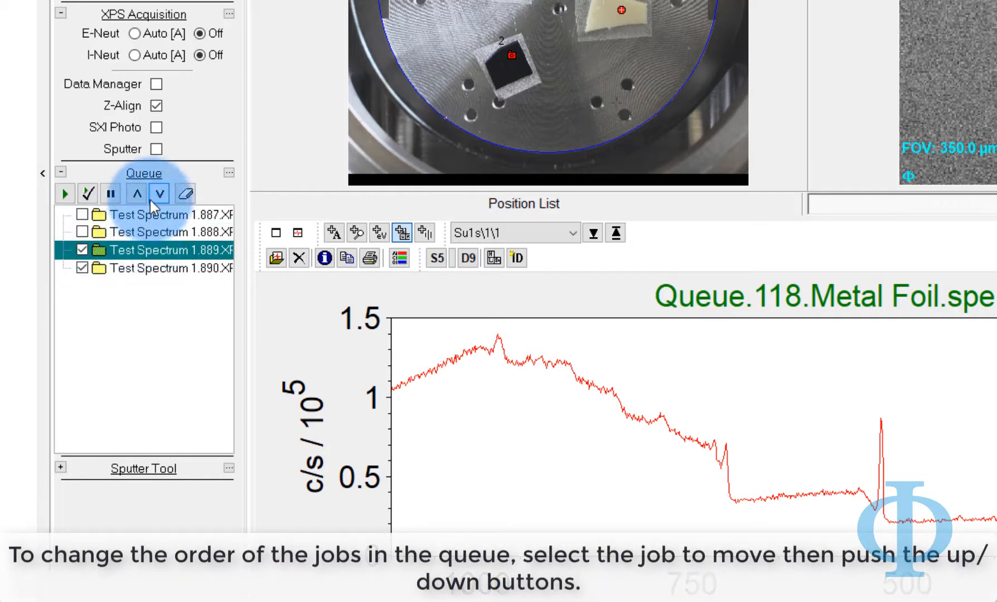
click(136, 194)
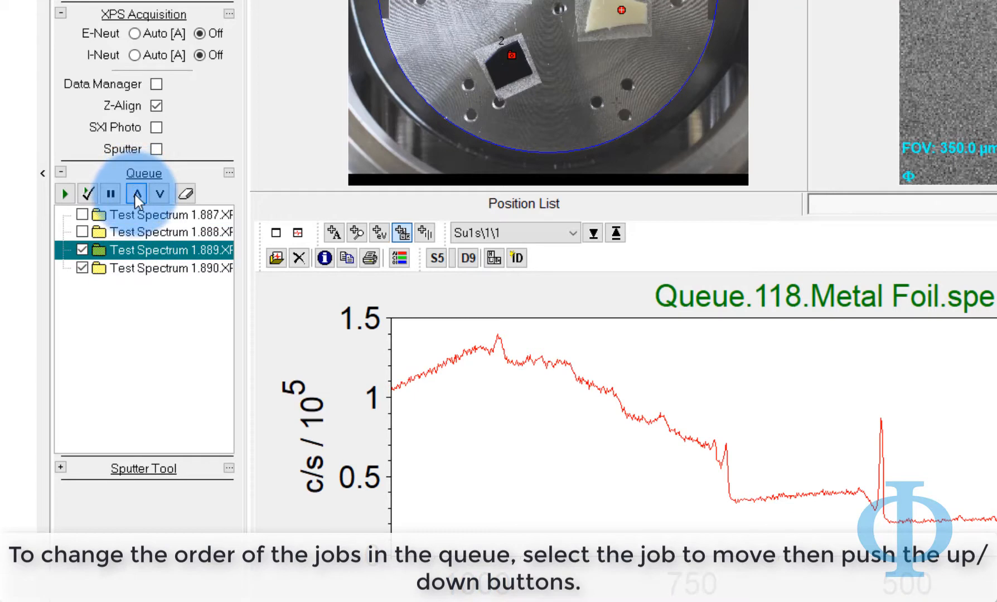
click(135, 195)
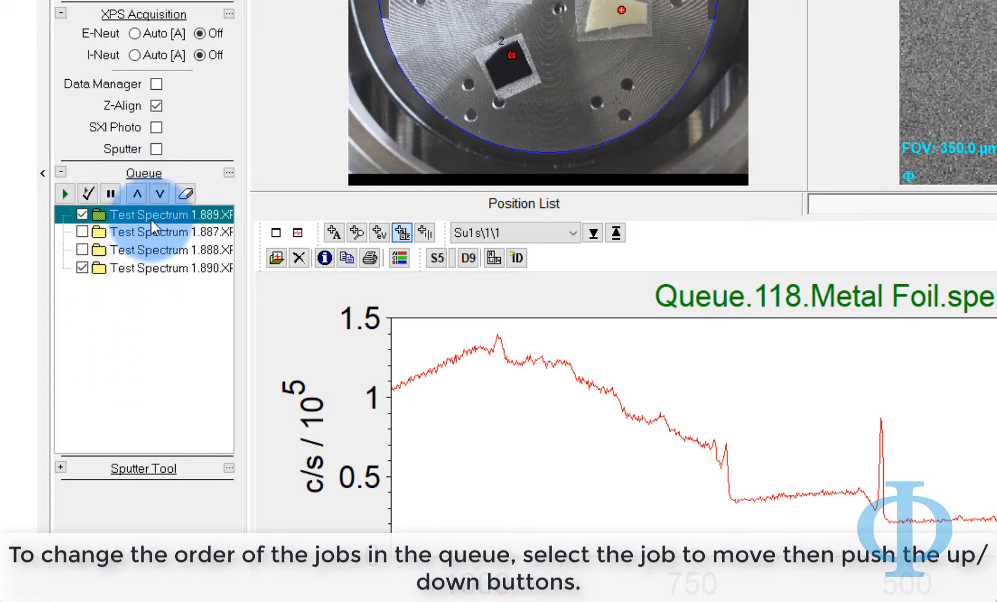
click(163, 197)
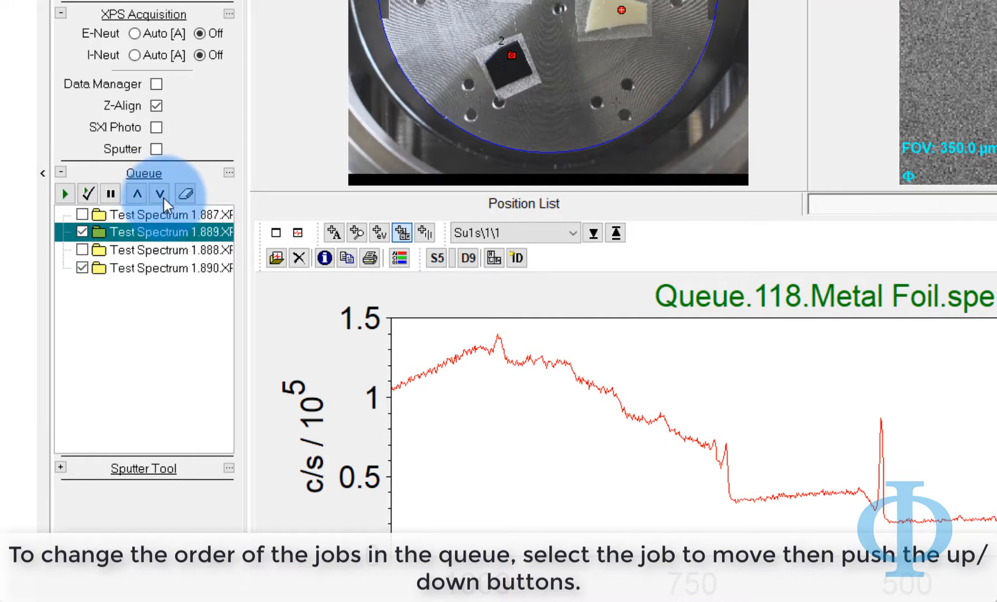
click(163, 197)
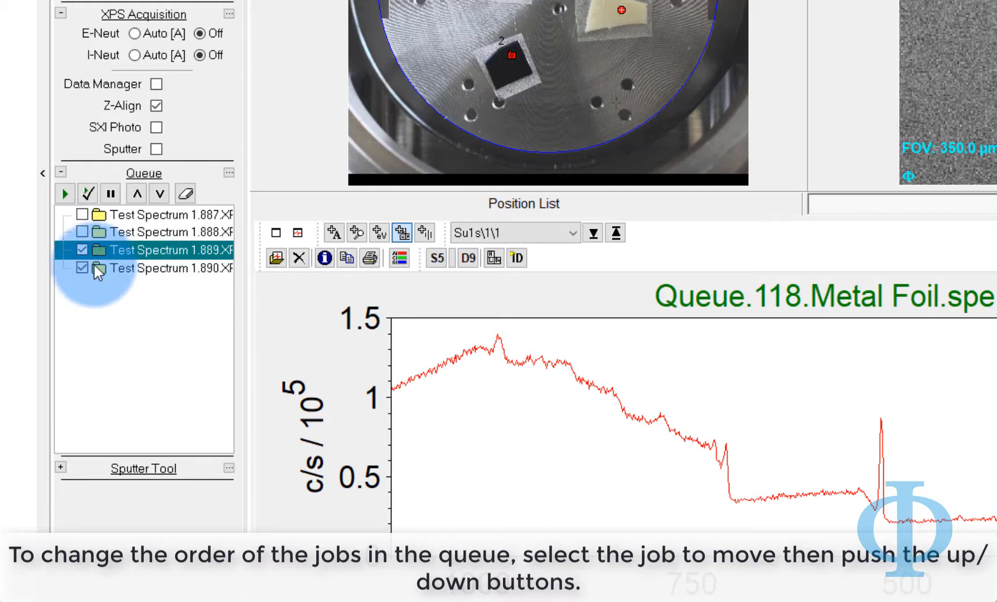
click(82, 233)
click(82, 215)
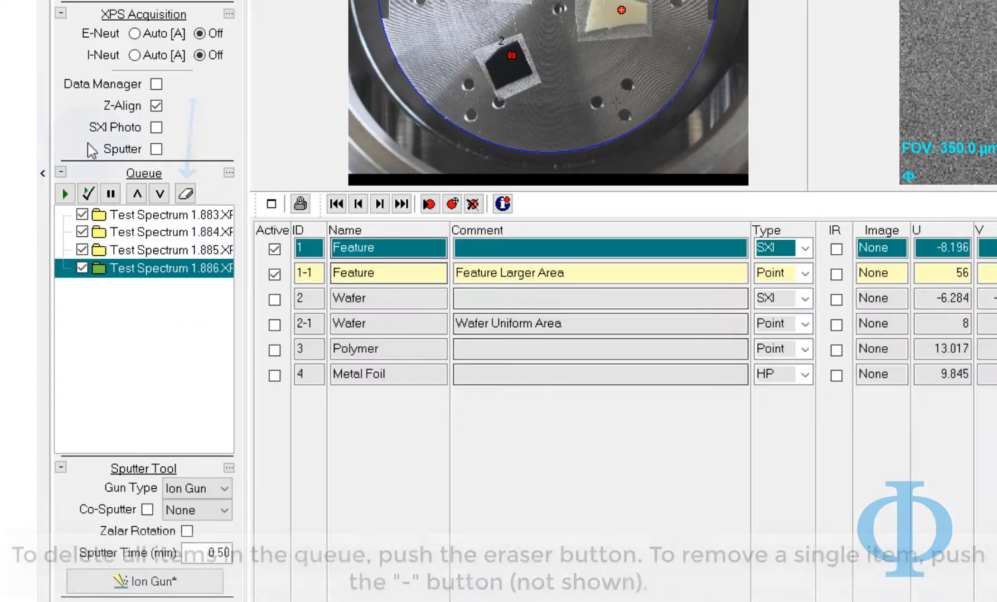
Erase every queued task and confirm Yes in the AutoTool Warning
click(185, 193)
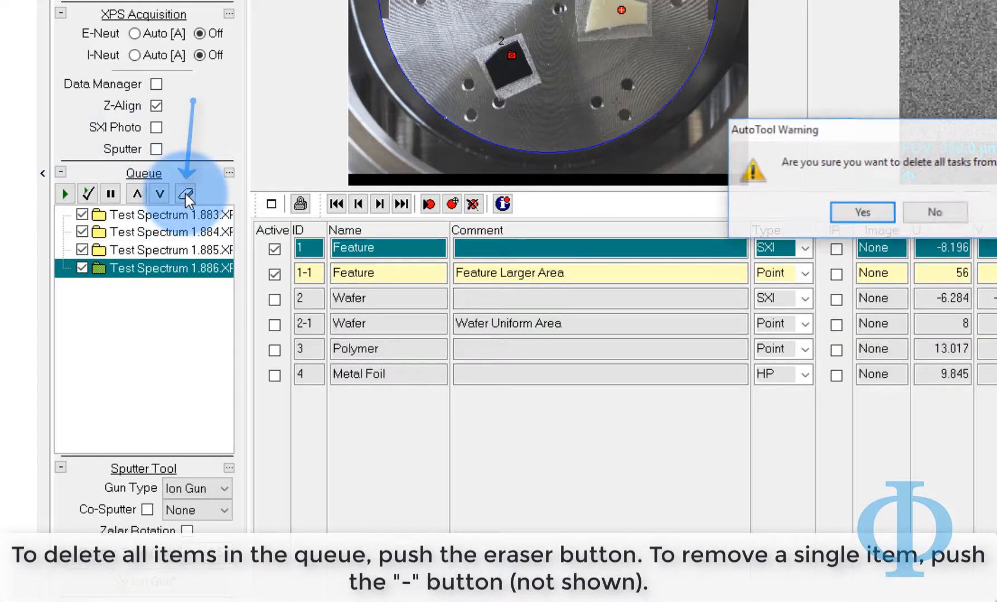
click(871, 221)
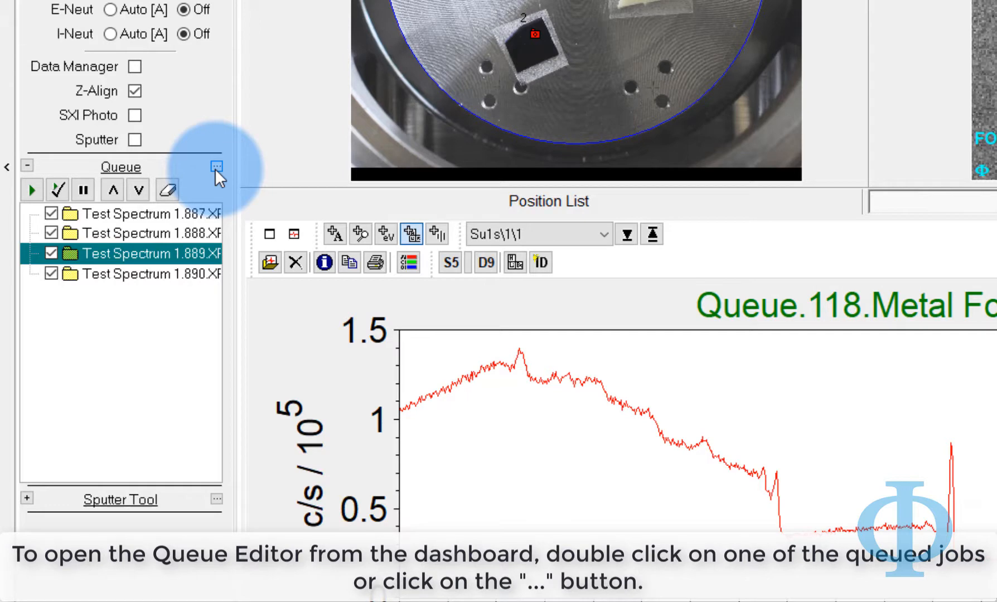
Expand job Test Spectrum 1.889 in the Queue Editor and select its First Position step
click(215, 168)
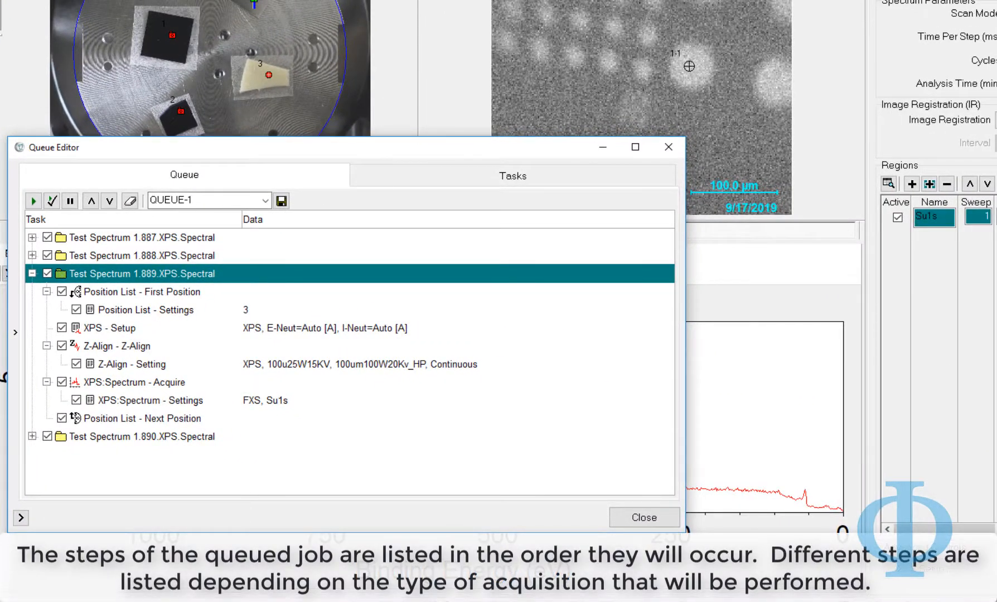
click(141, 292)
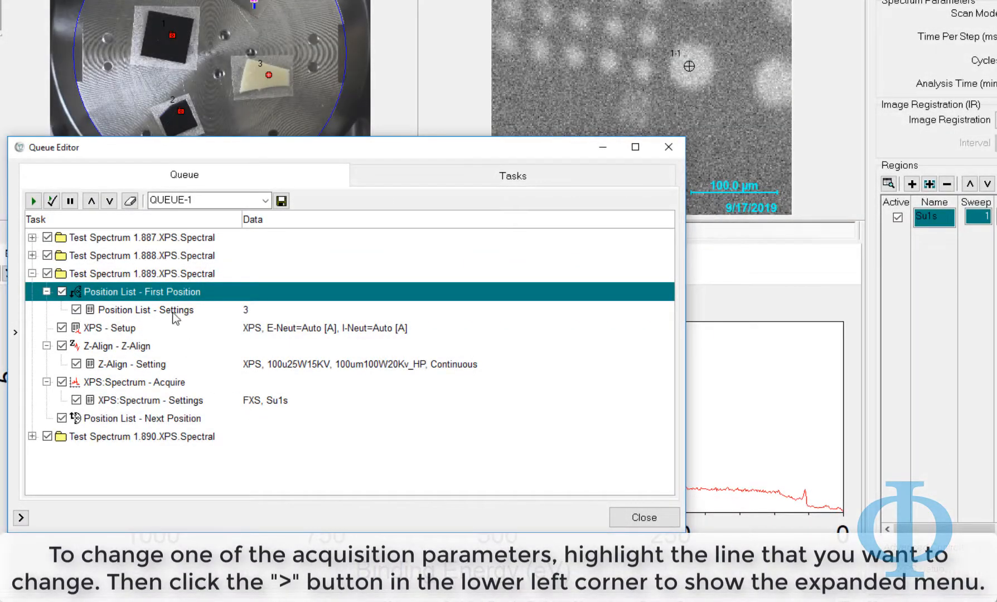
Expand job 1.889's Position List settings, view stage photo and SXI image, then list positions 1–4
click(175, 312)
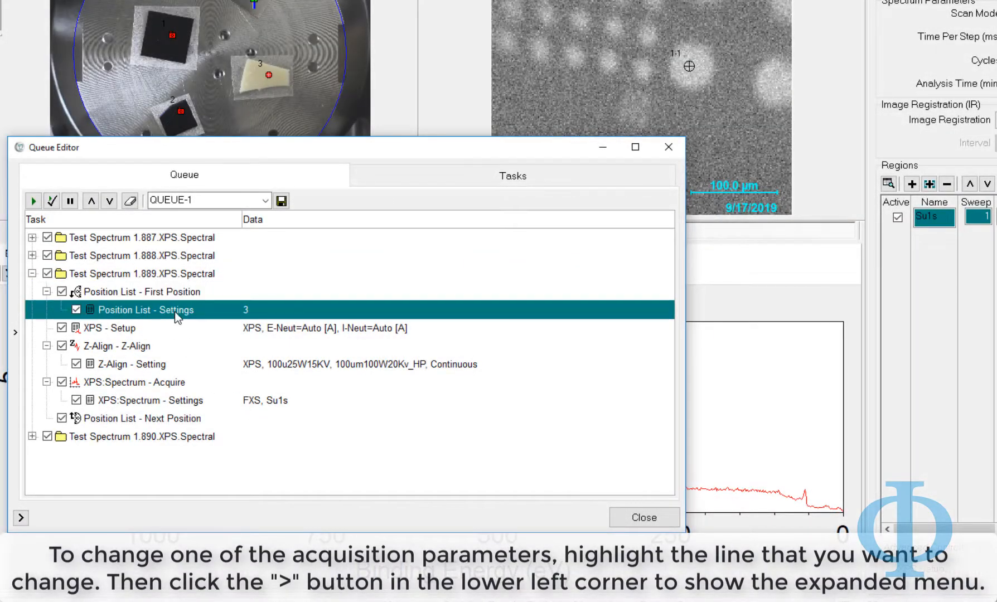
click(22, 518)
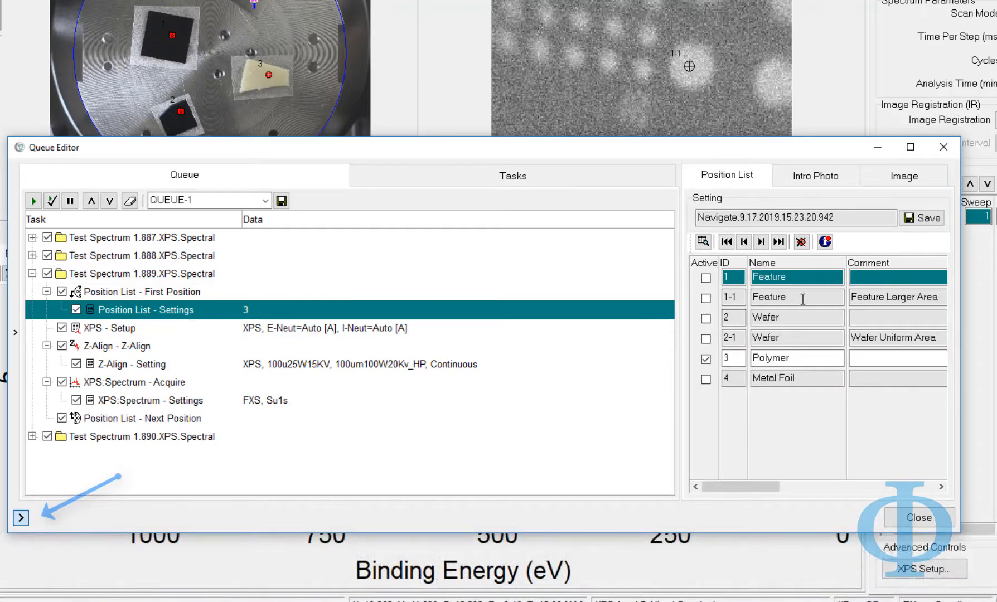
click(818, 176)
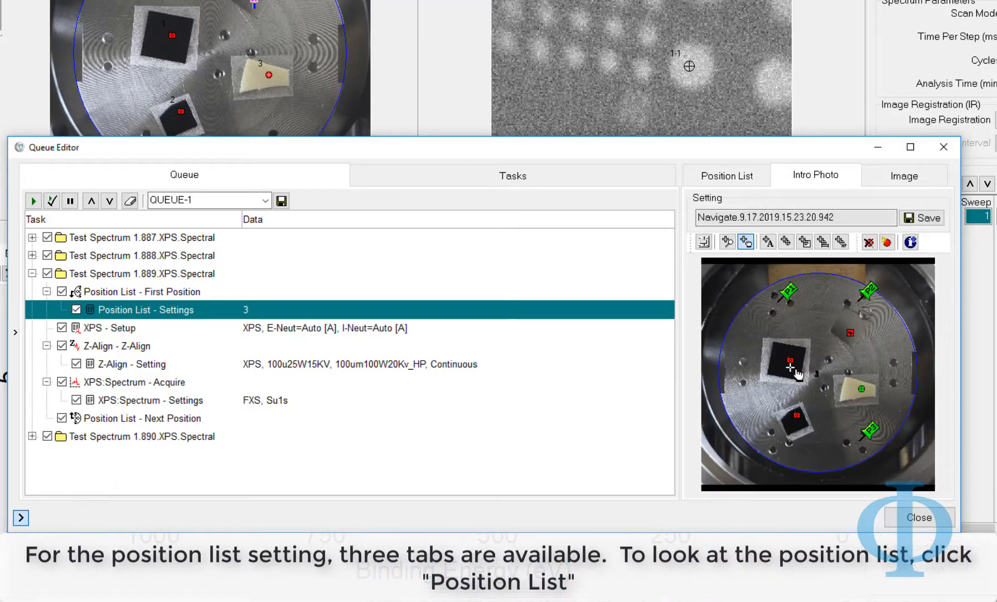
mouse_move(863, 395)
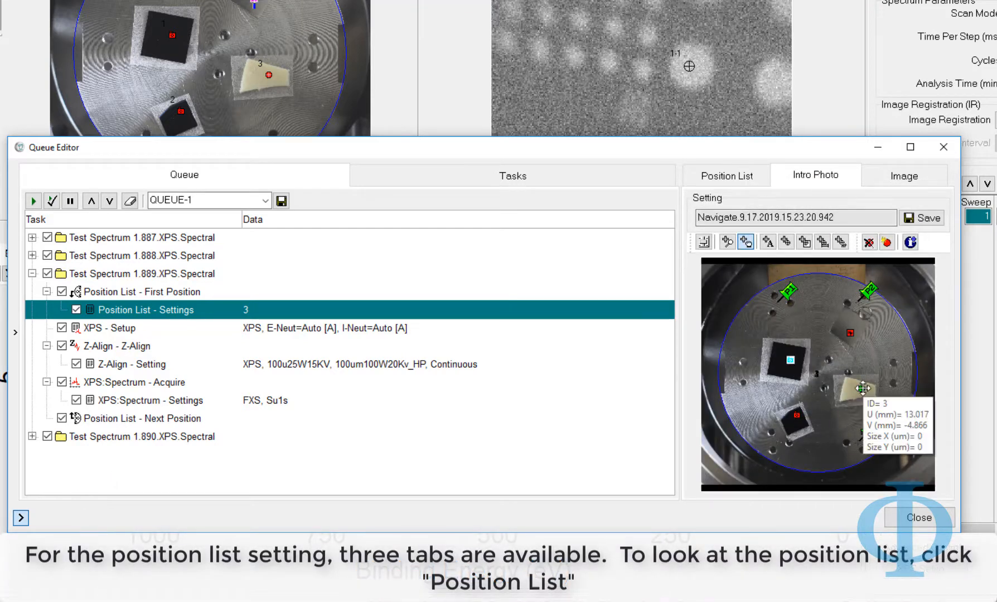
click(881, 179)
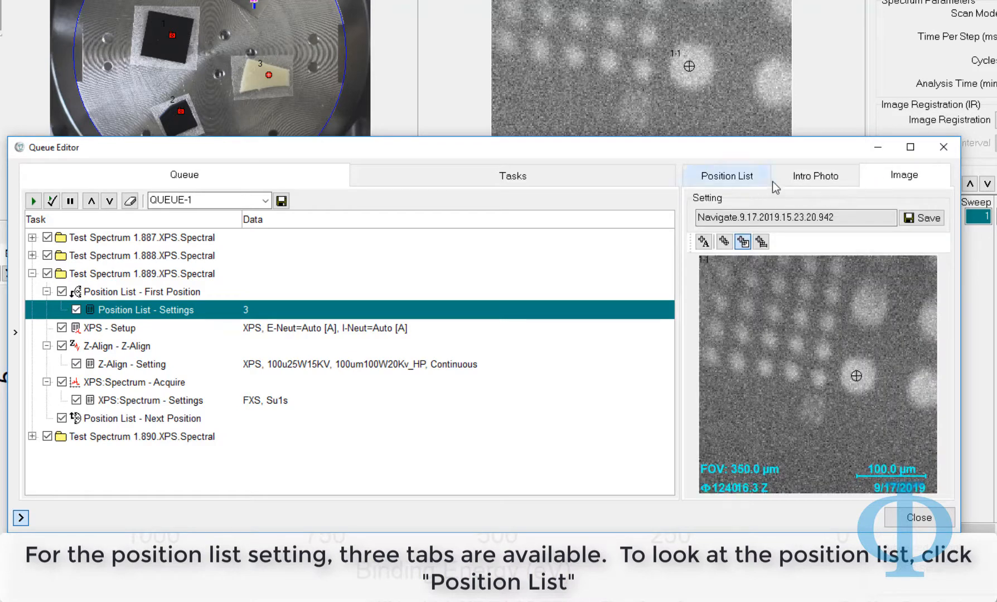
click(797, 182)
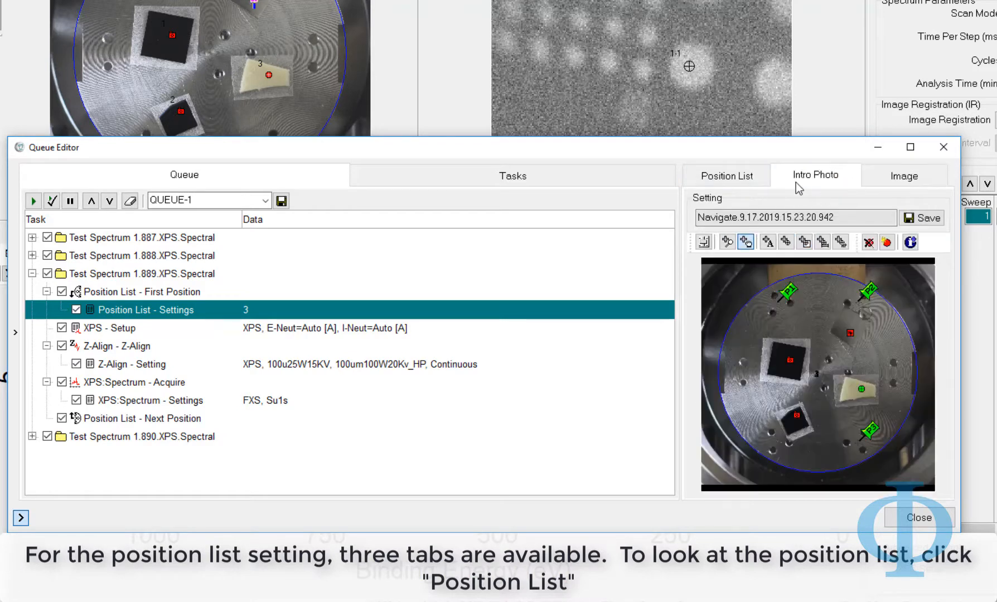
click(762, 184)
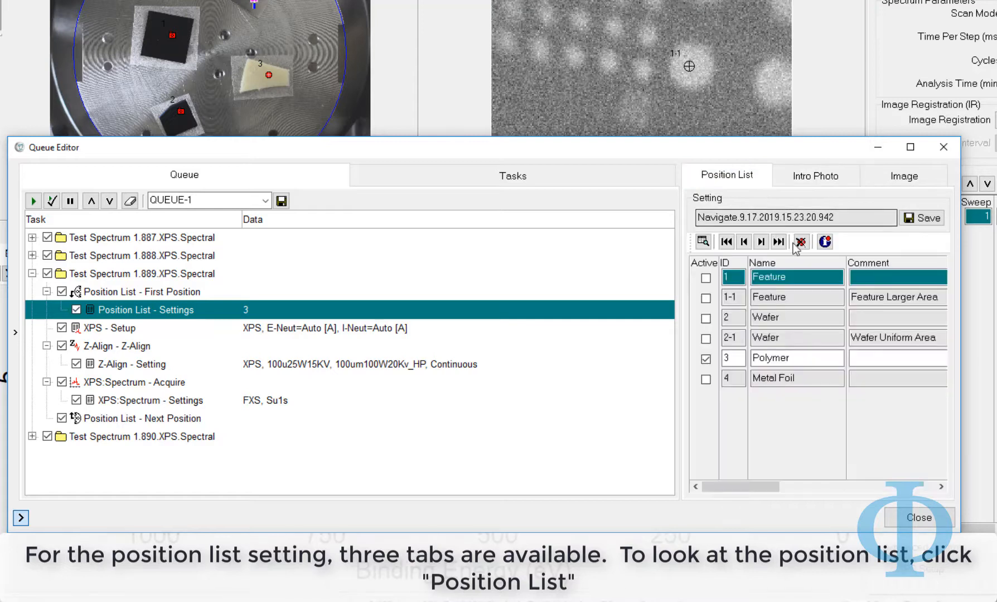
click(706, 359)
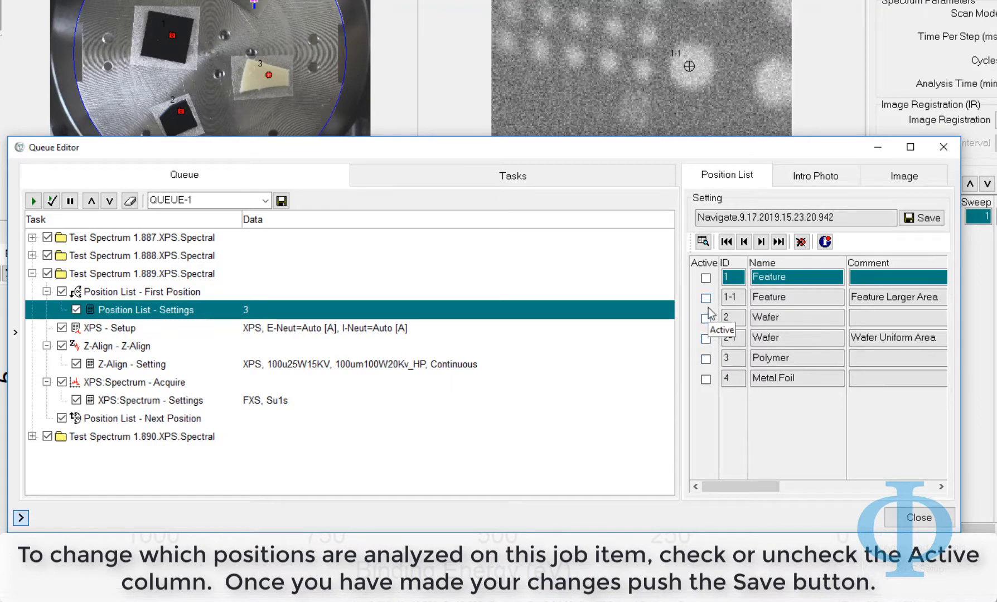
Save Metal Foil with Polymer as active positions (3, 4), then untick Metal Foil and save again
click(706, 359)
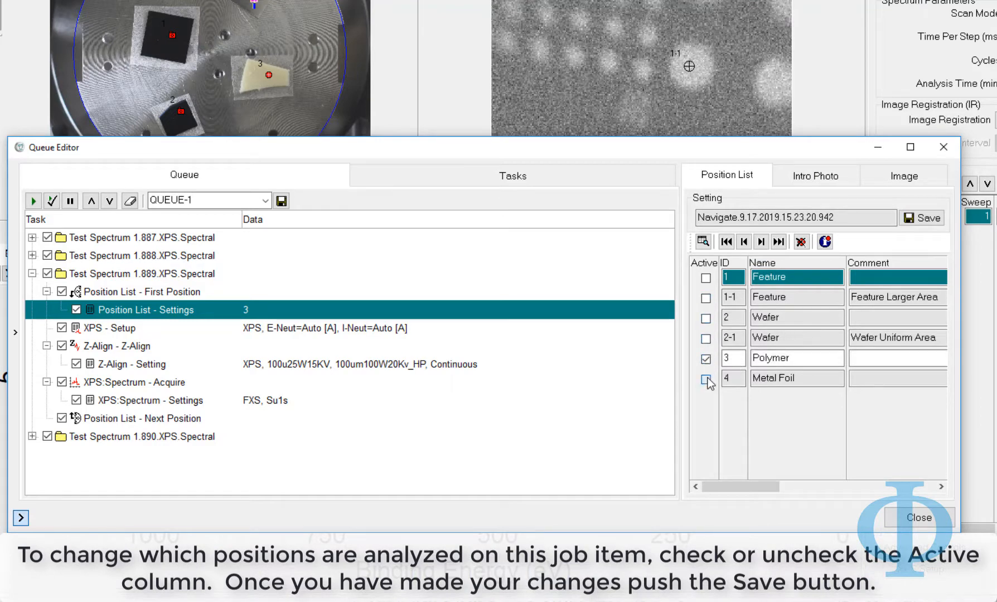
click(706, 379)
click(706, 359)
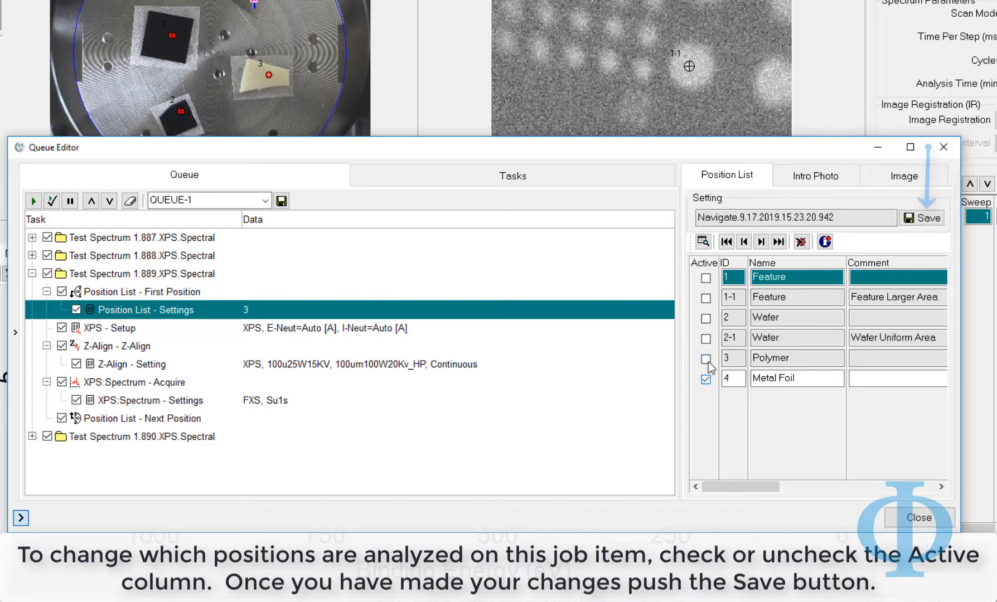
click(705, 359)
click(921, 221)
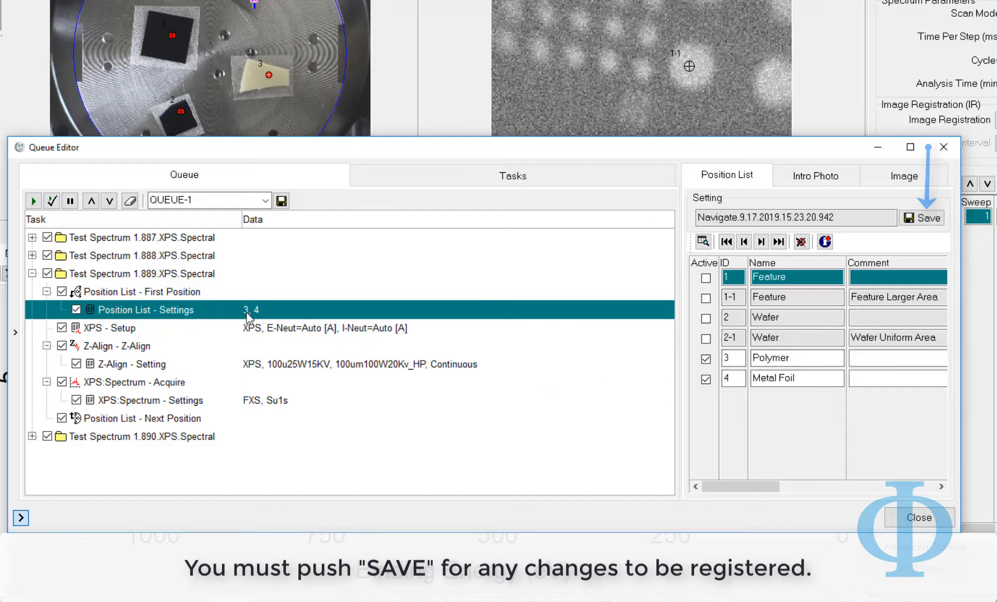
click(705, 380)
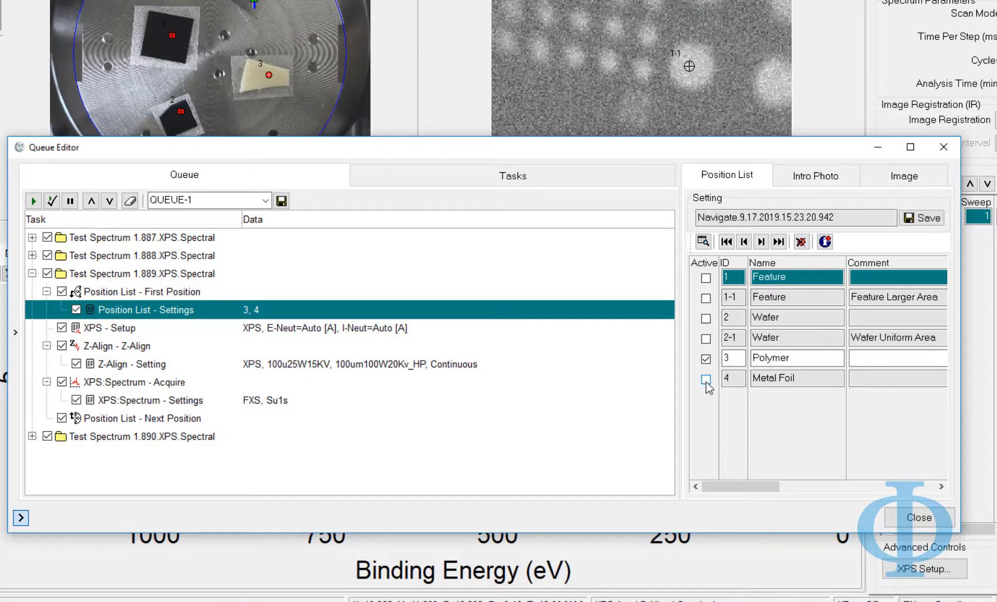
click(929, 222)
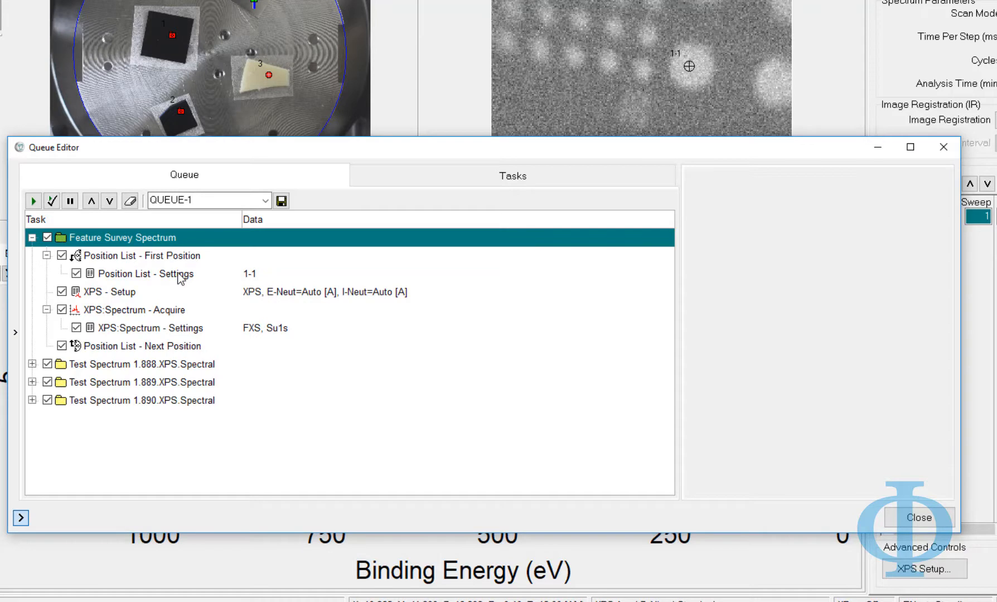
Show the SXI image for the Feature Survey Spectrum job's position list with the add-point tool active
click(178, 274)
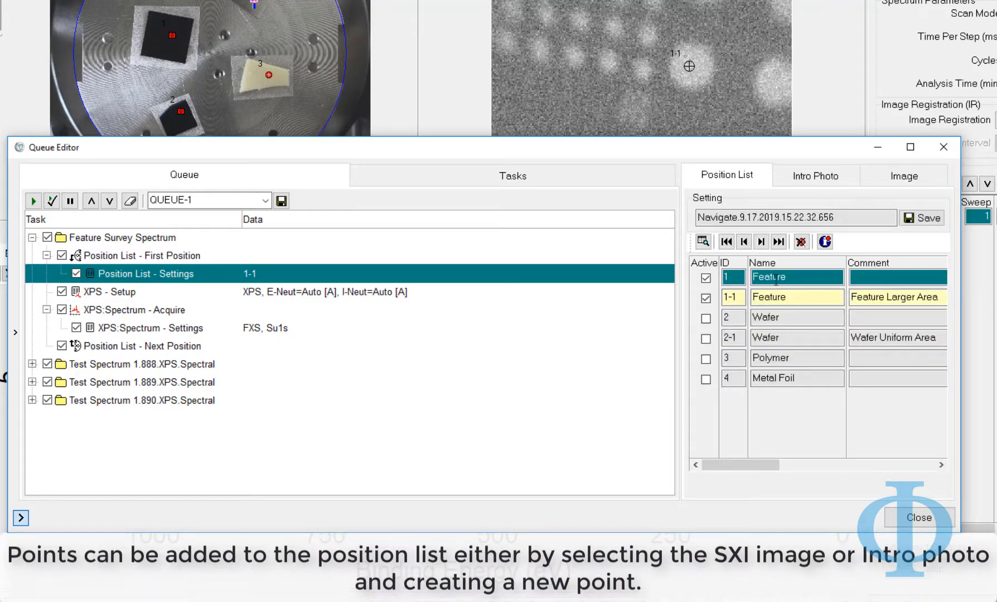
click(904, 176)
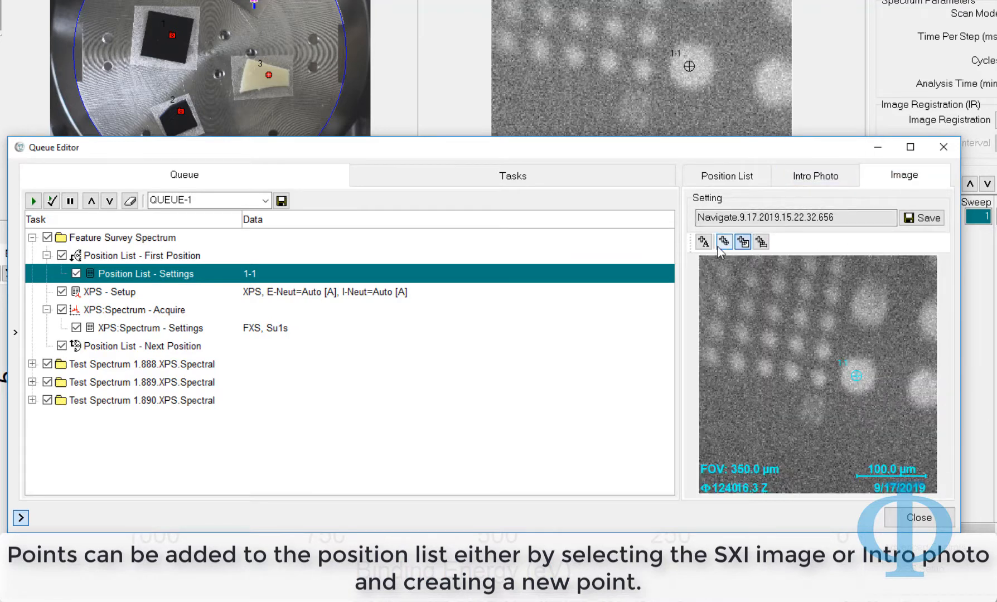
click(725, 243)
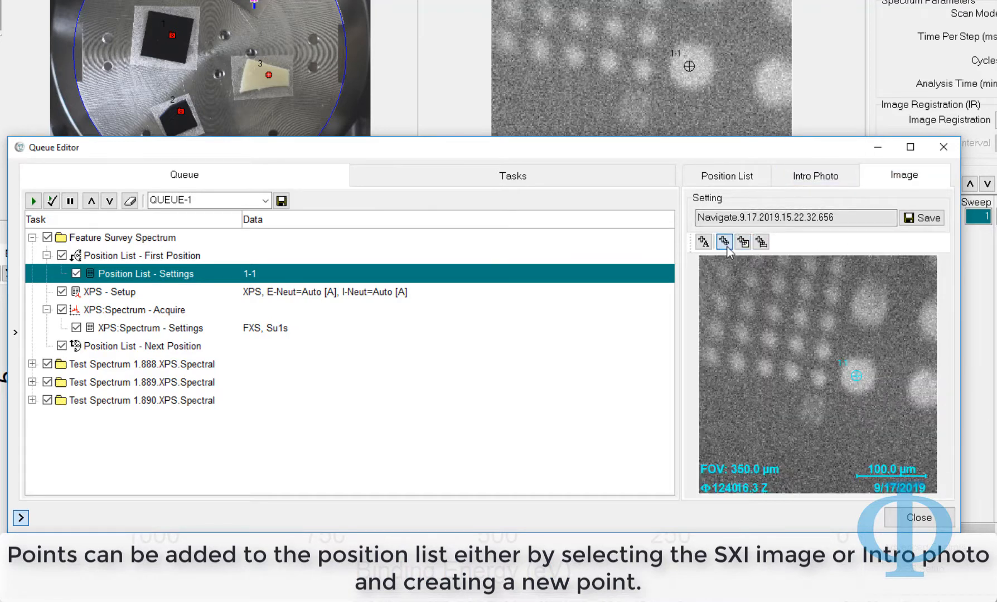
Add point 1-2 on the SXI image, name it Bulk with comment 'Bulk Area', and save
click(750, 408)
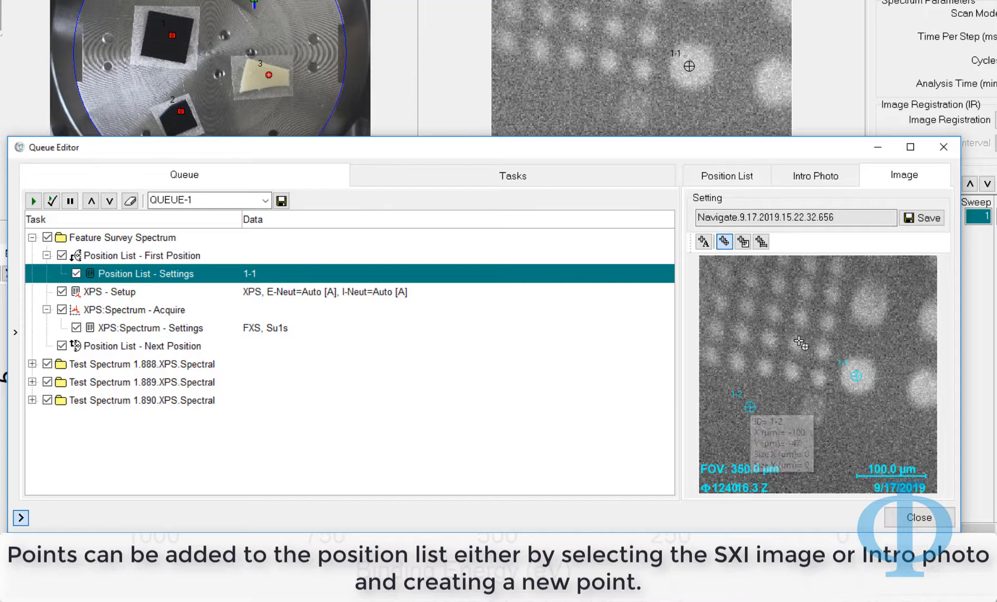
click(754, 177)
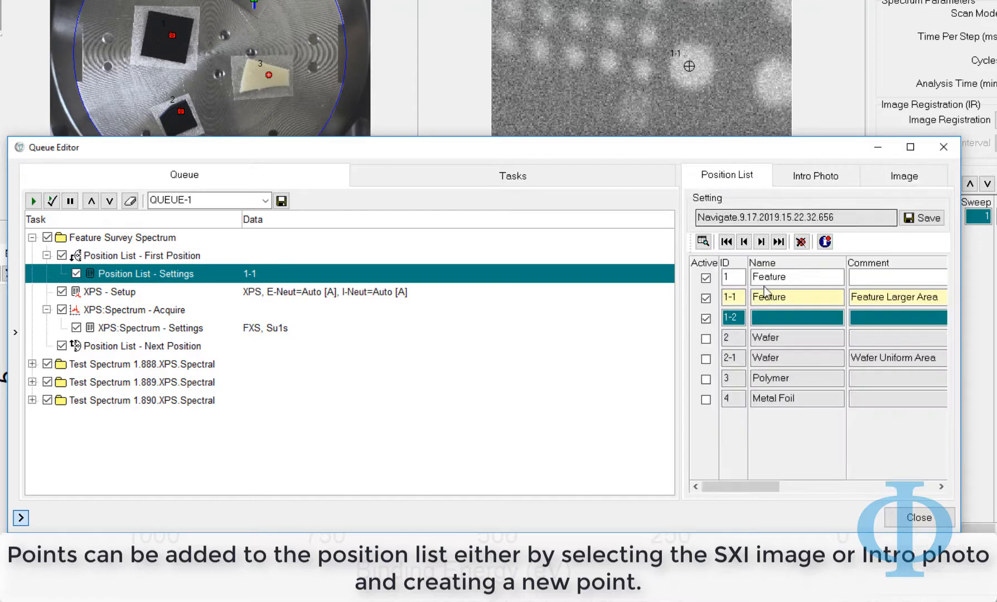
click(775, 316)
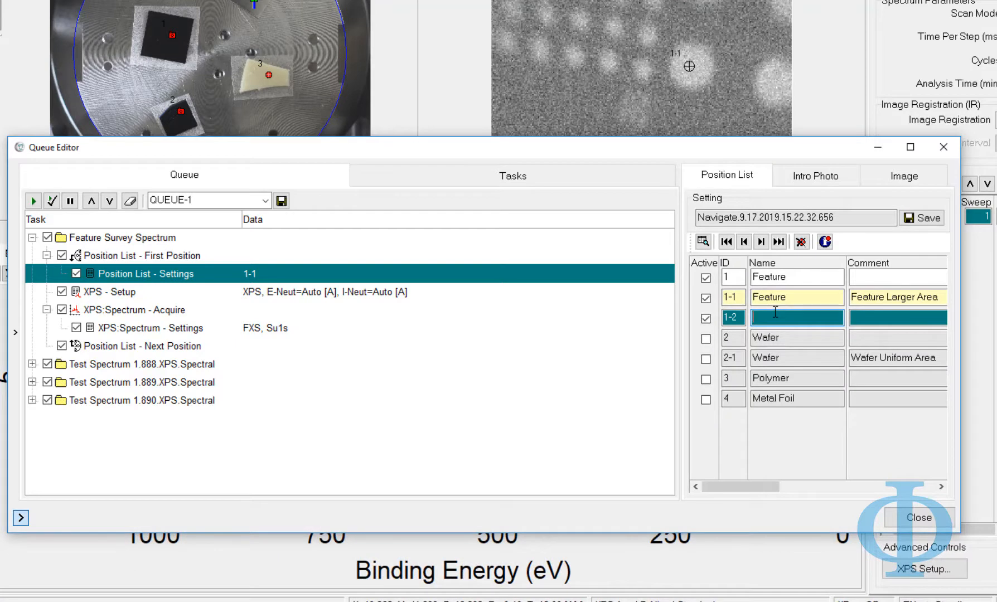
text(Bul)
click(866, 312)
text(Bulk Area)
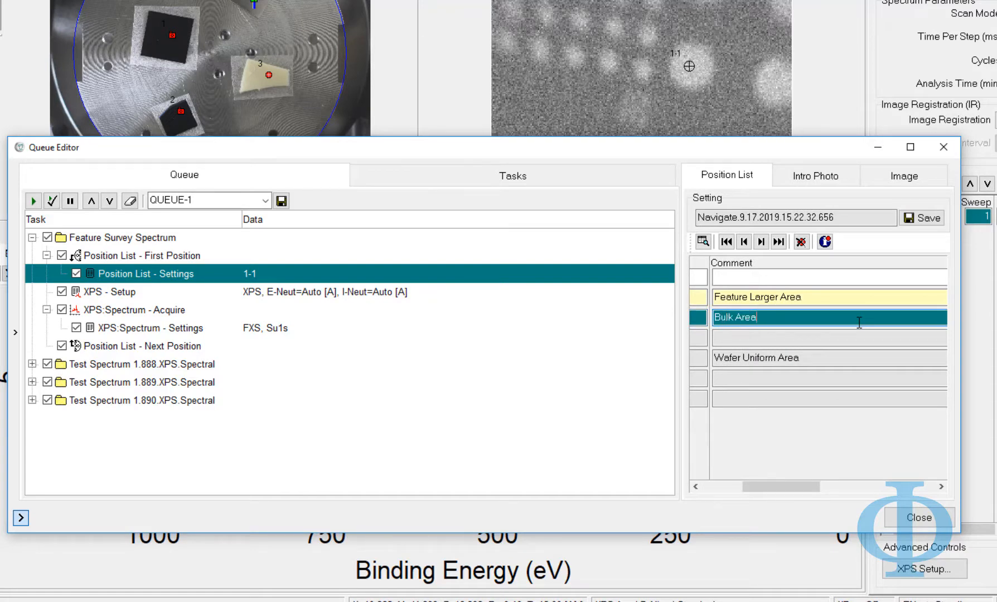
click(929, 218)
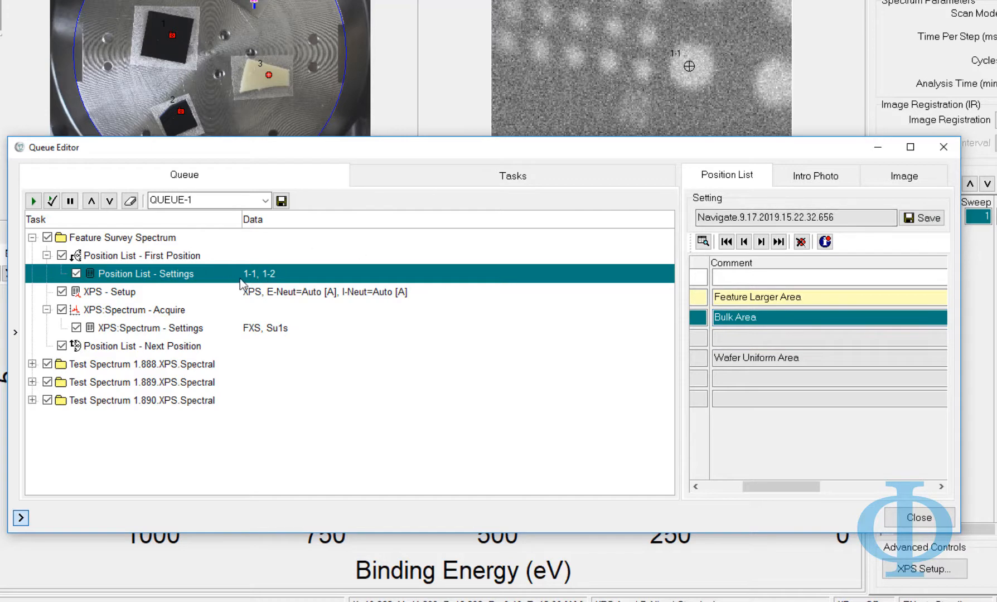
Change the Su1s region's range from 1100 to 800 in job 1.889's spectrum acquisition and save
click(820, 177)
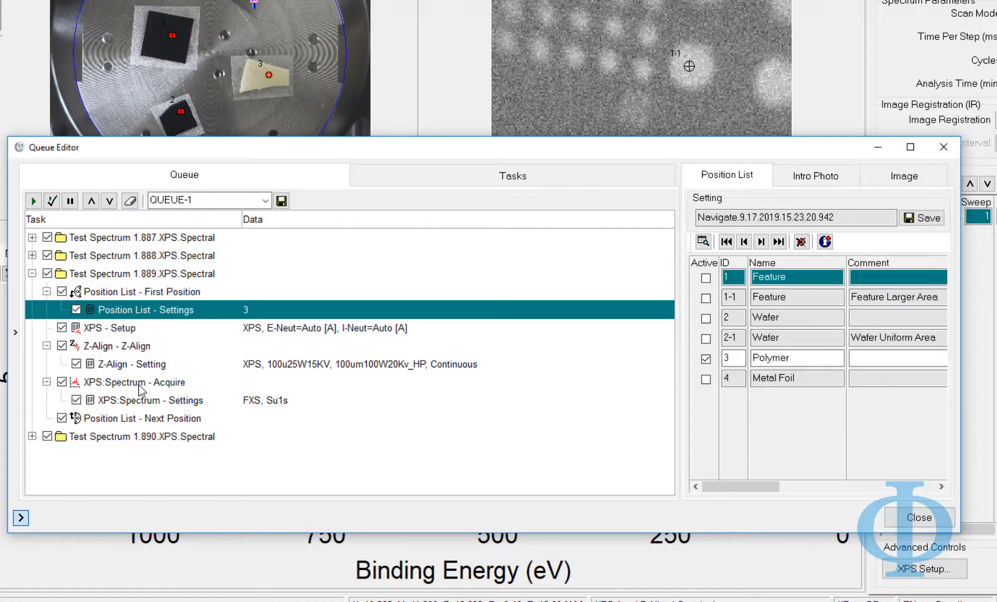
click(140, 384)
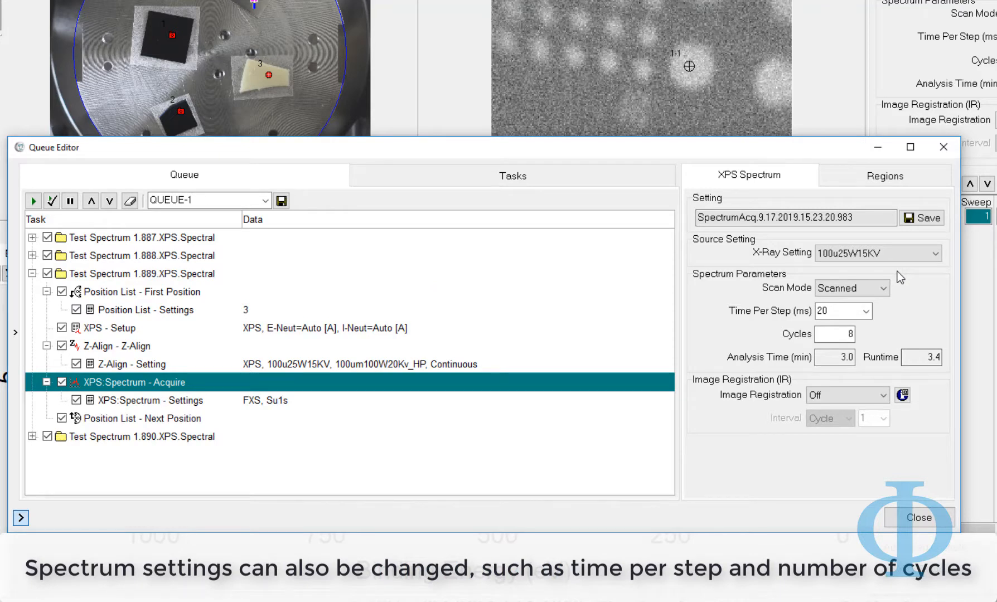
click(891, 180)
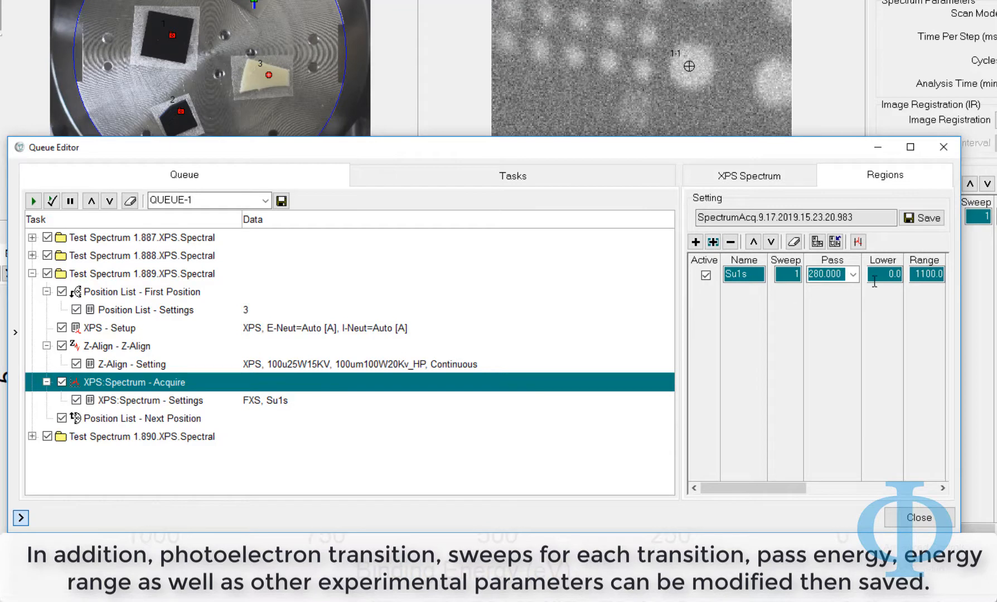
click(917, 274)
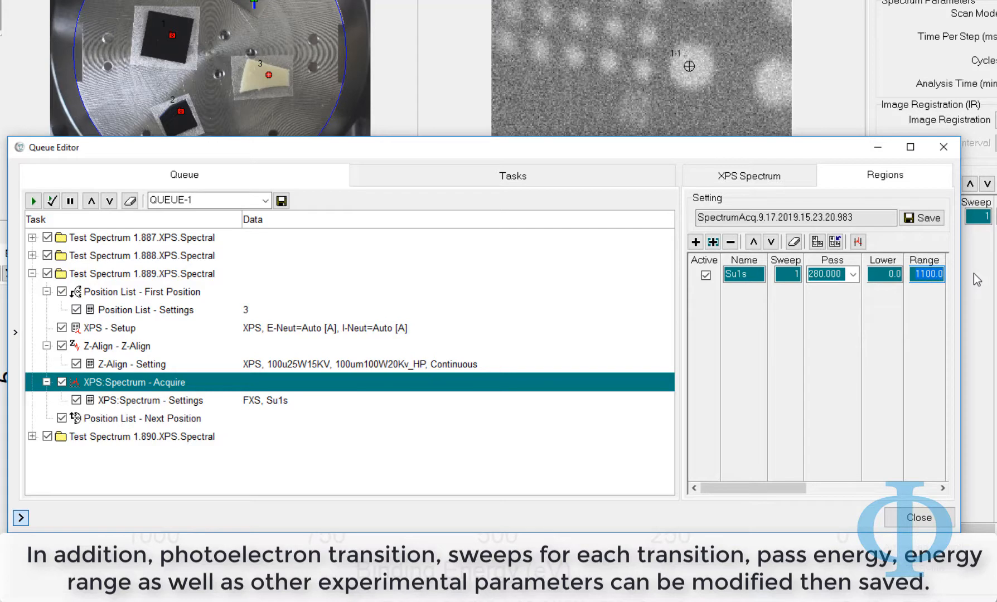
text(800)
key(Return)
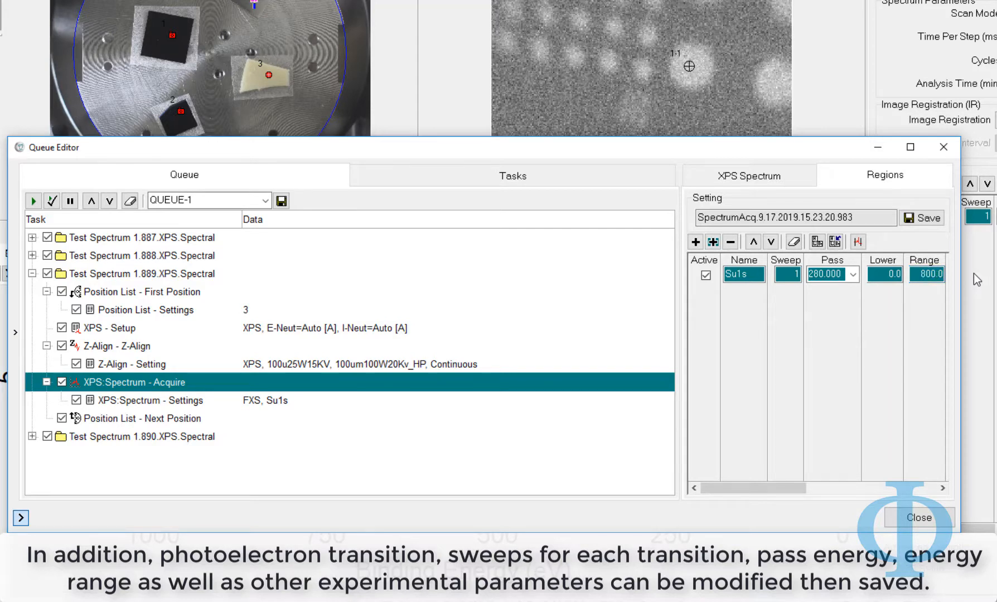
click(930, 220)
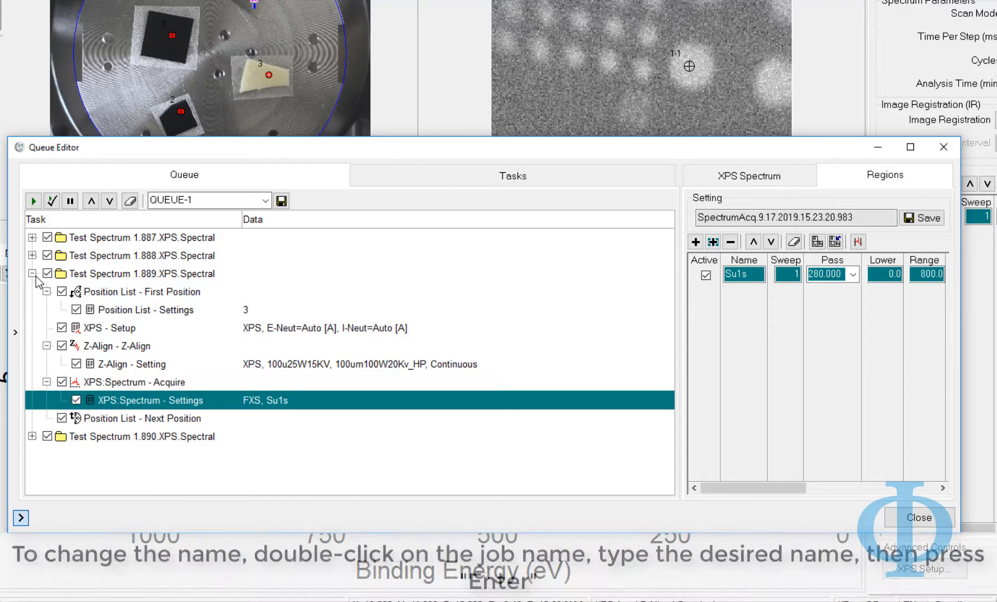
Rename the Test Spectrum 1.887 job to 'Feature Survey Spectrum'
click(32, 273)
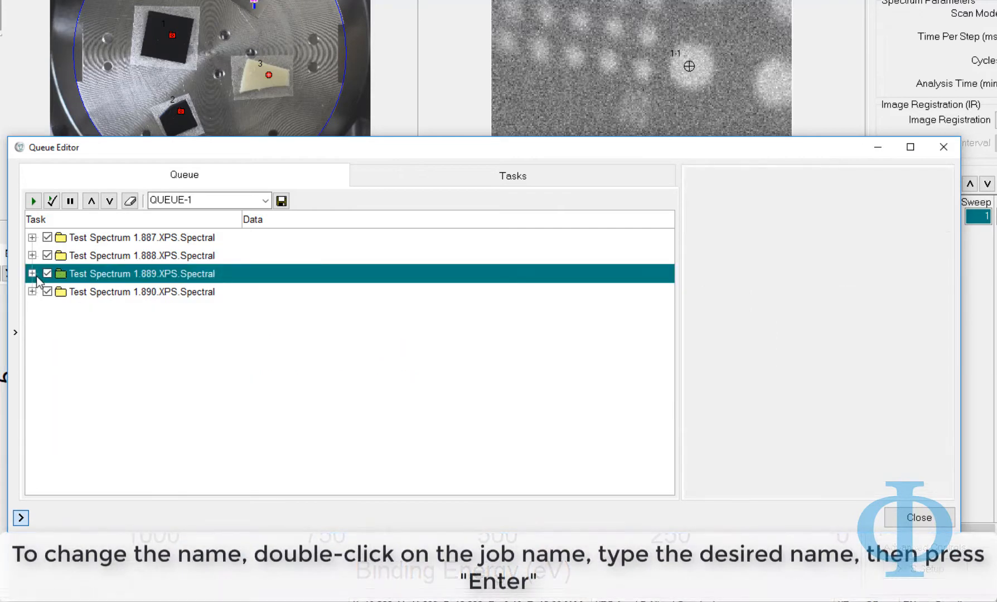
click(88, 238)
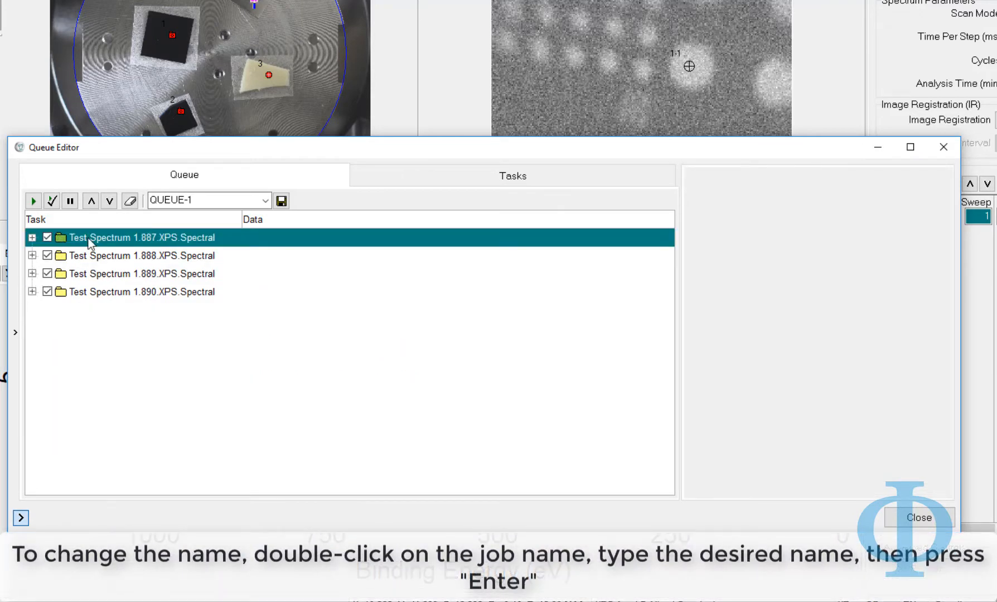
double_click(89, 241)
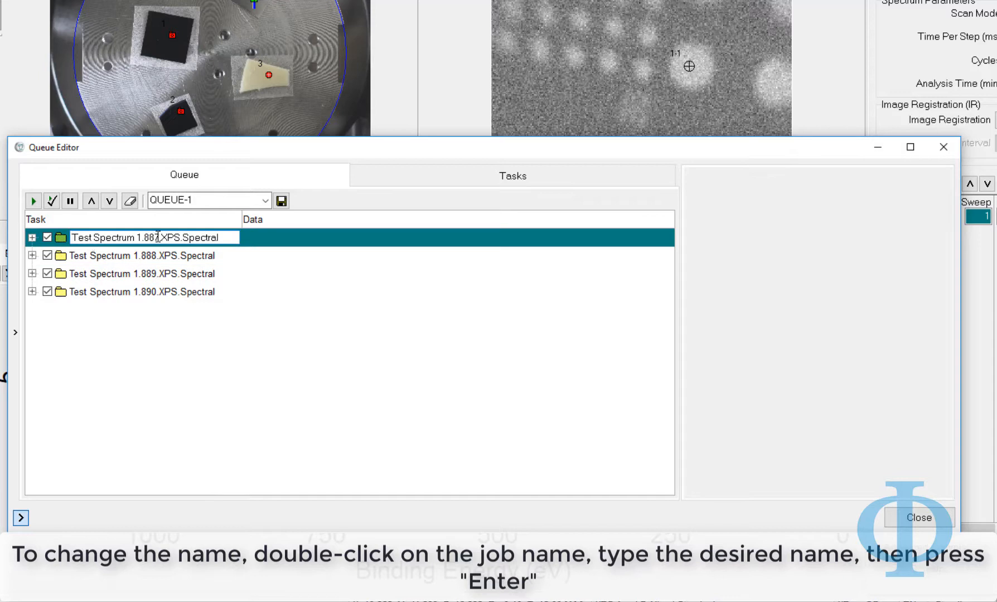
drag(224, 238, 39, 246)
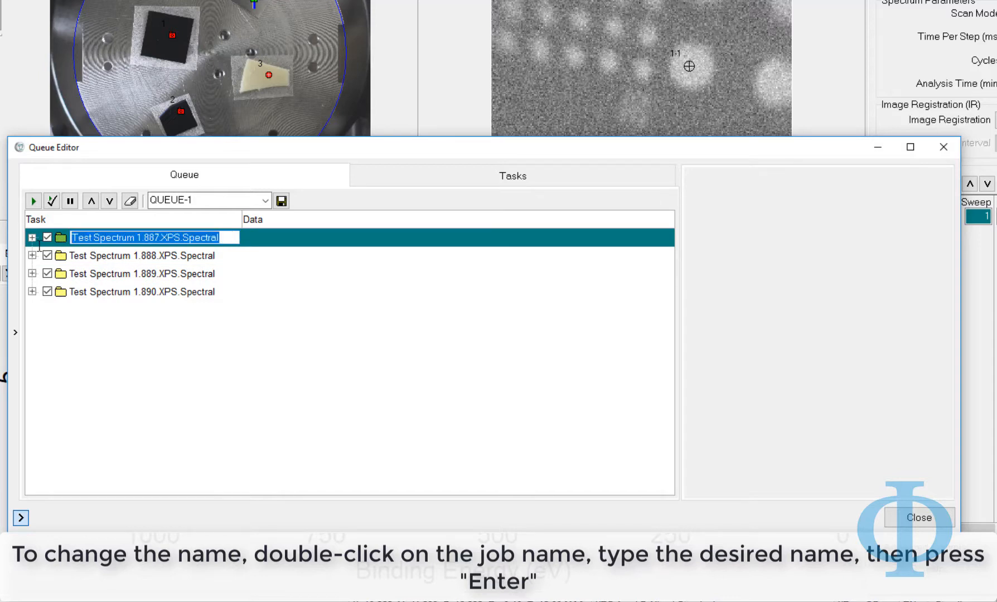
text(Feature Survey Spectrum)
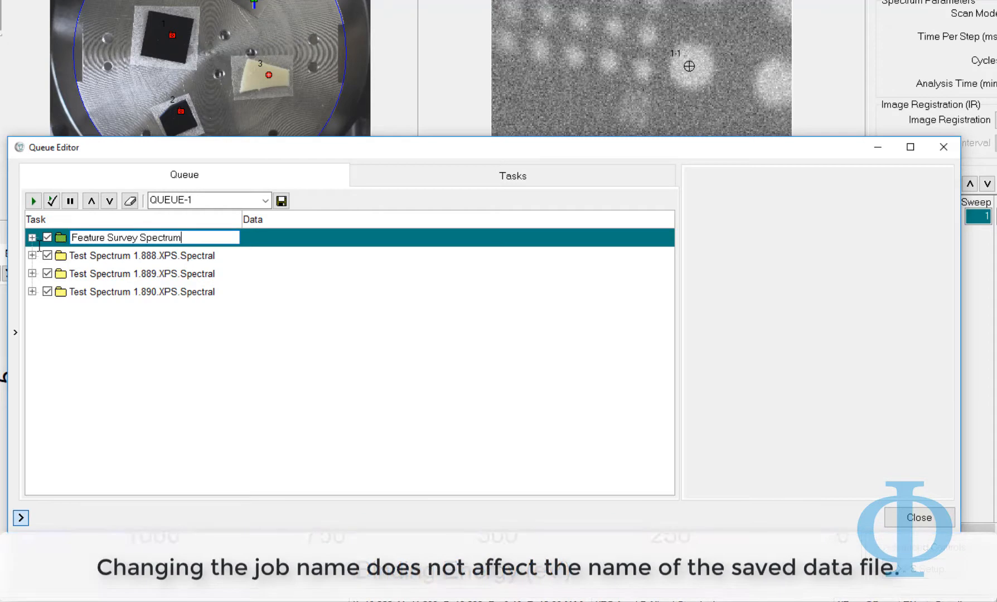
key(Return)
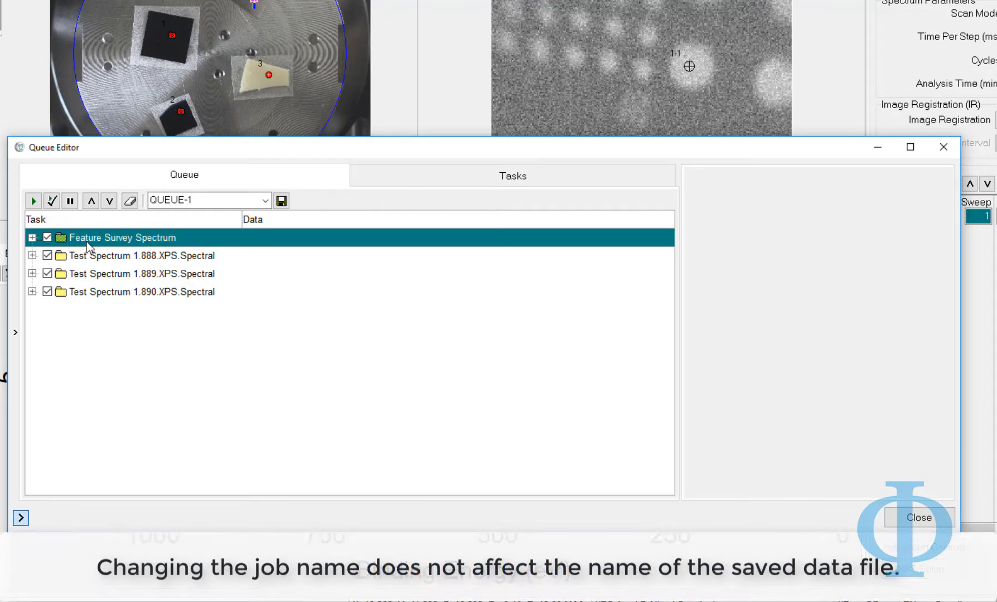
click(32, 237)
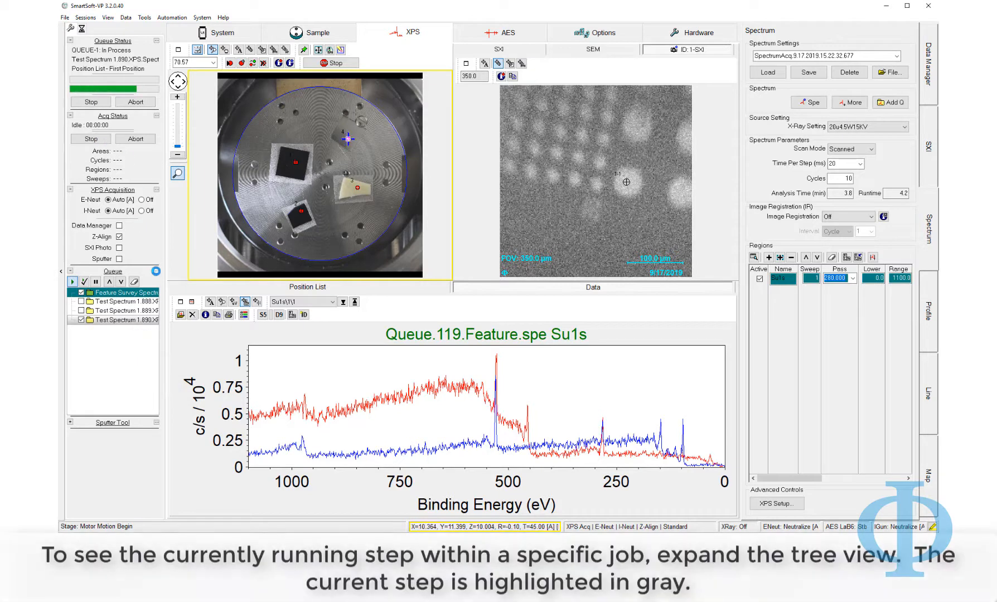
Open the Queue Editor and expand Job1.27 to see its running First Position step
click(156, 271)
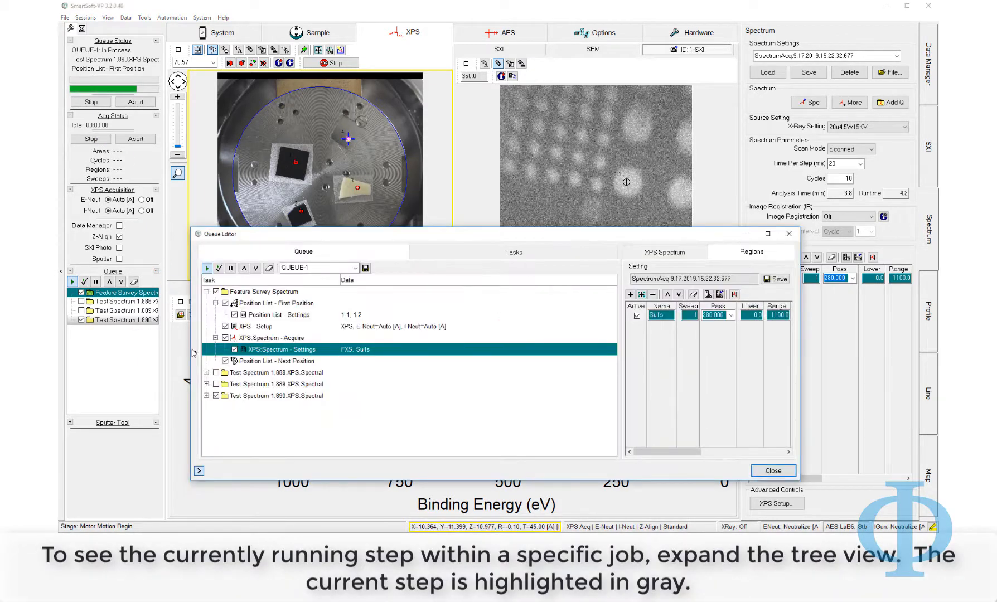
click(207, 396)
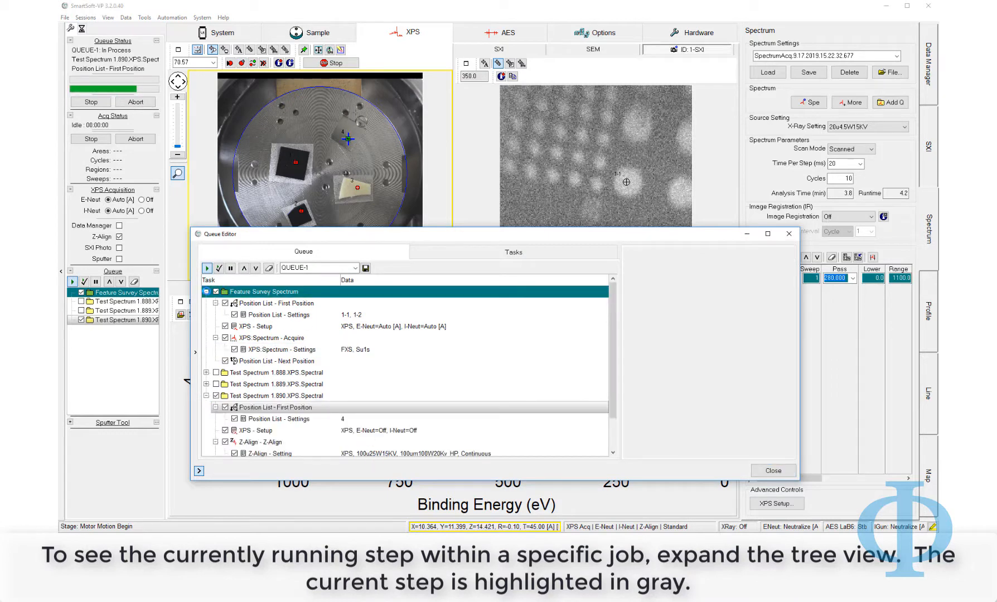
click(206, 292)
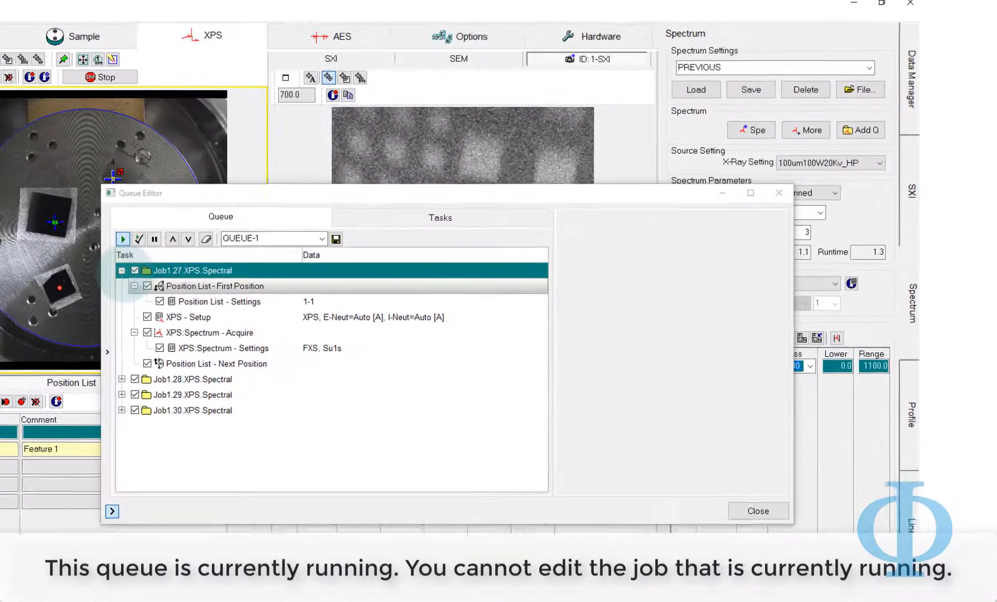
Set E-Neut and I-Neut to Off in Job1.30's XPS Setup and save
click(121, 270)
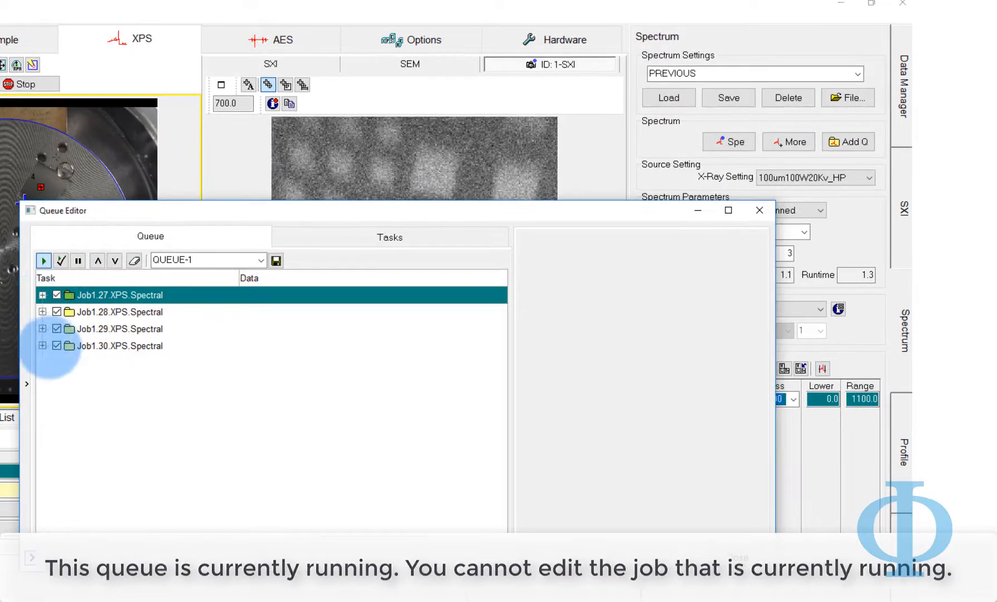
click(42, 346)
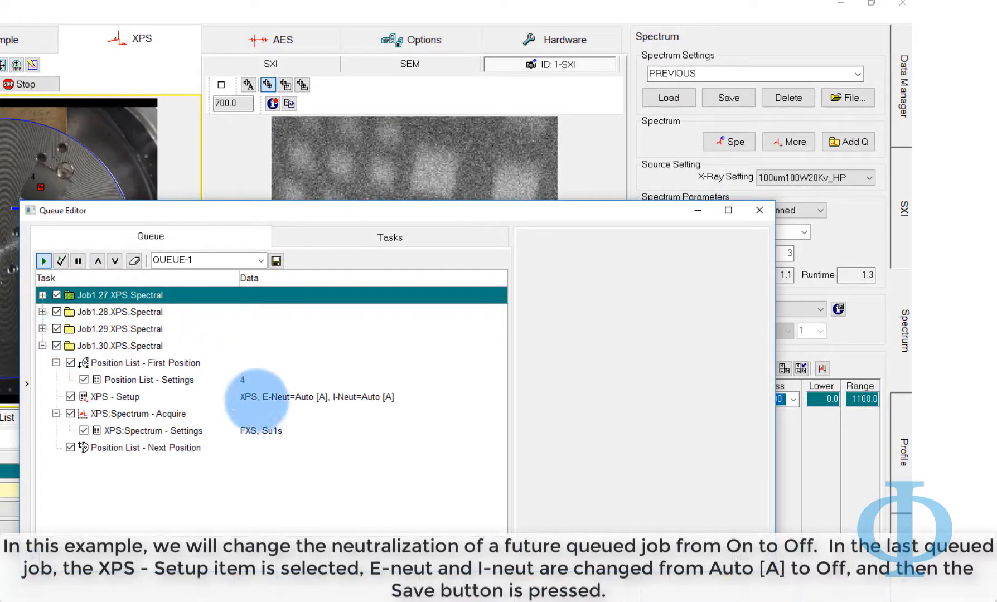
click(269, 397)
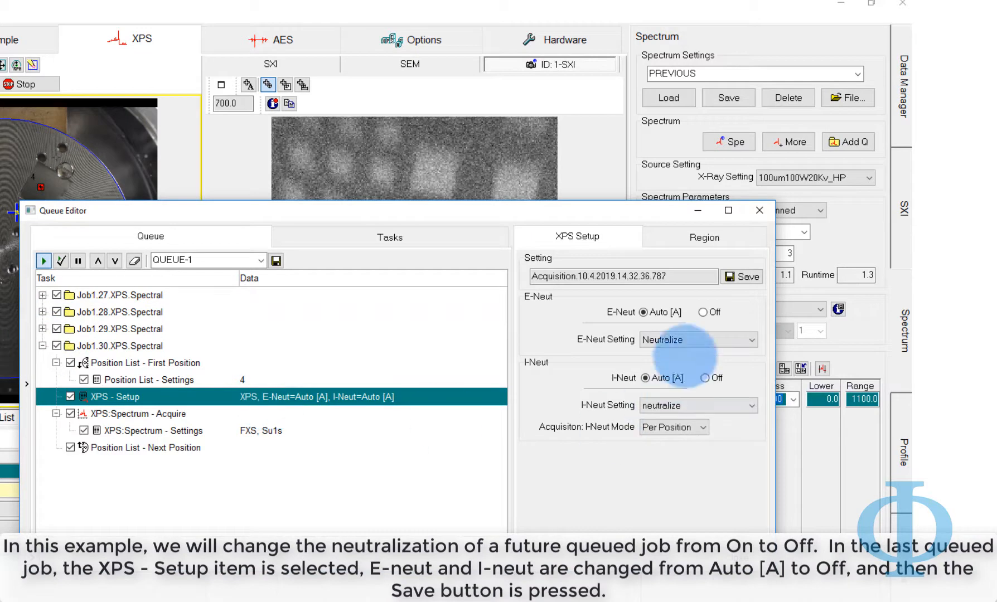
click(716, 312)
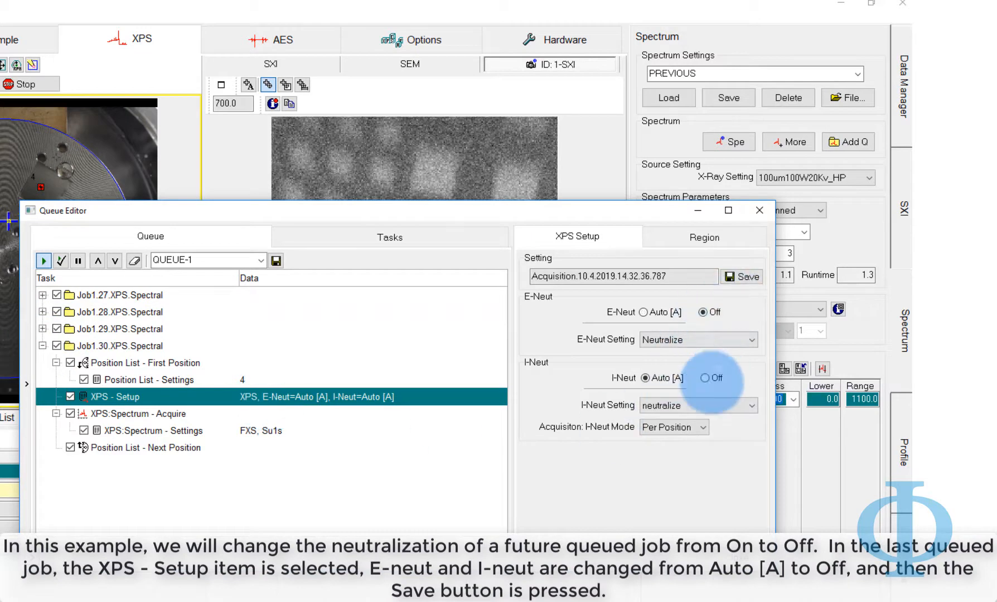
click(708, 378)
click(744, 277)
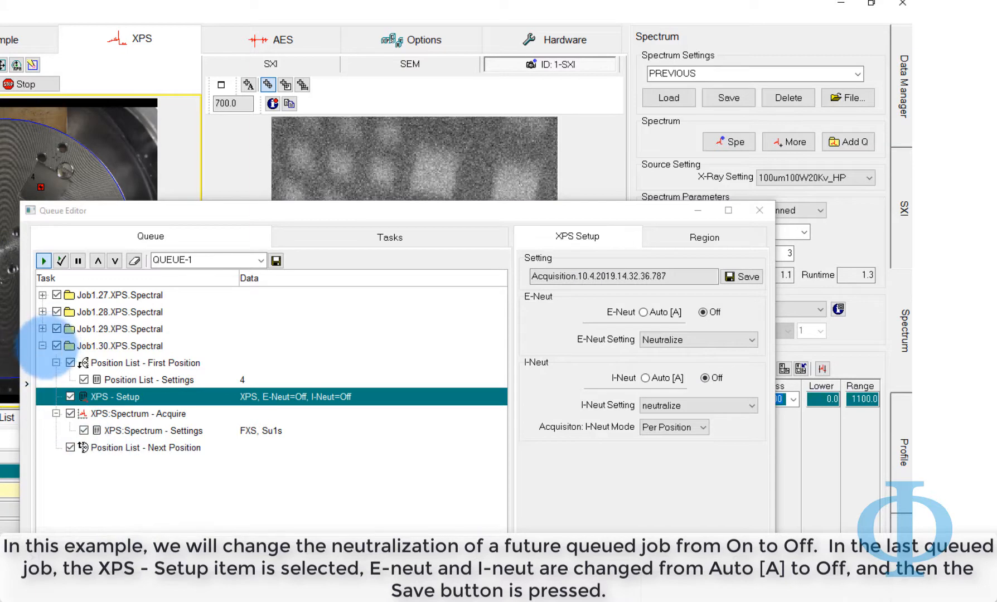
click(42, 345)
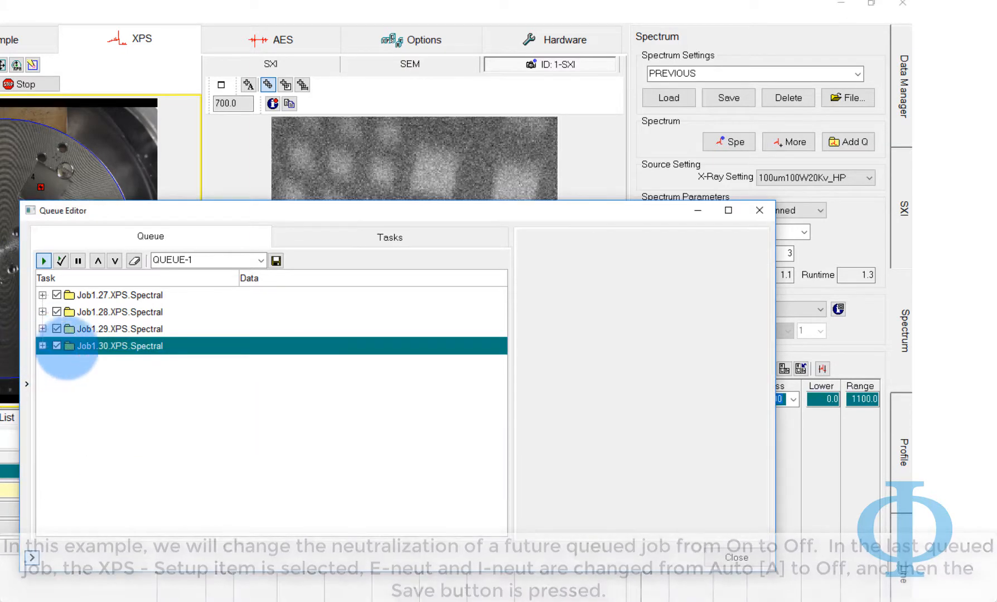
Copy Job1.30.XPS.Spectral and paste it as the fifth job at the end of QUEUE-1
right_click(82, 346)
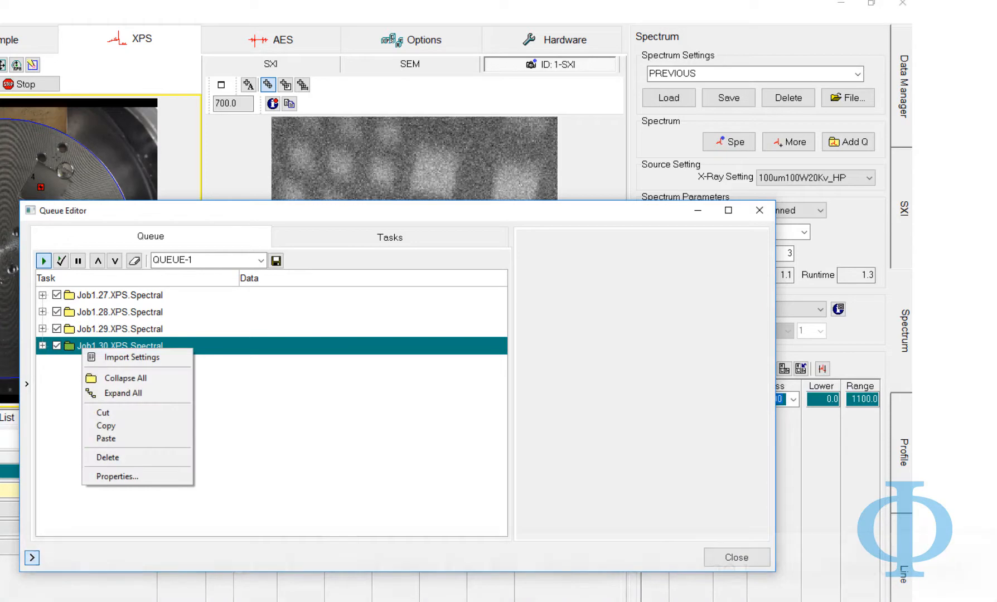
click(106, 426)
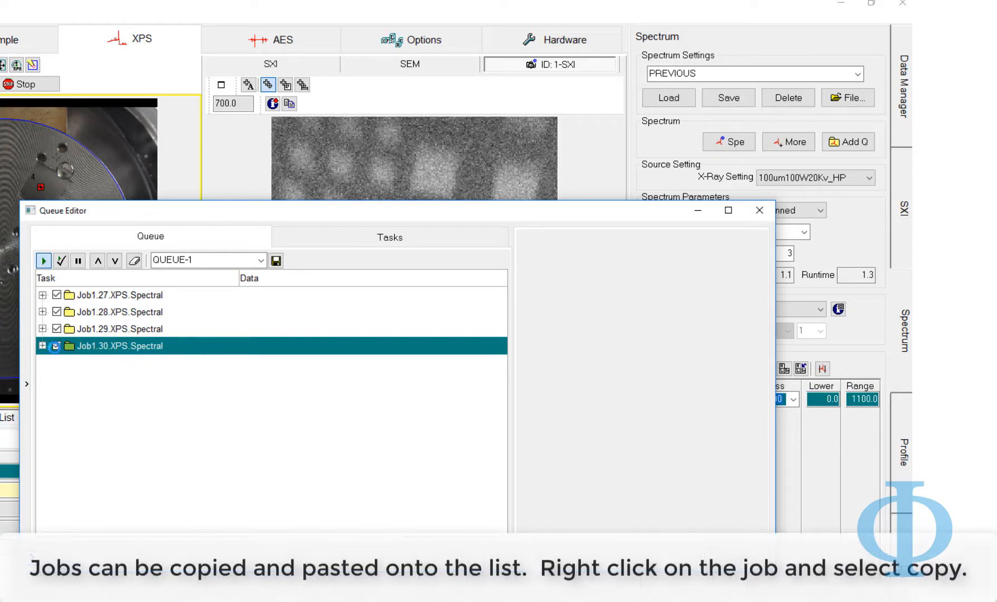
right_click(82, 346)
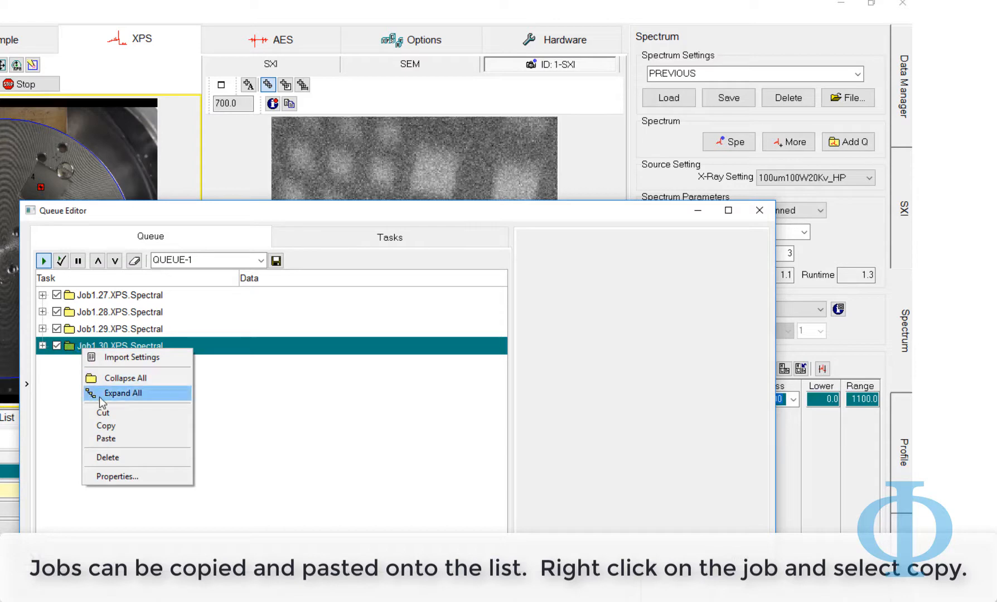
click(106, 427)
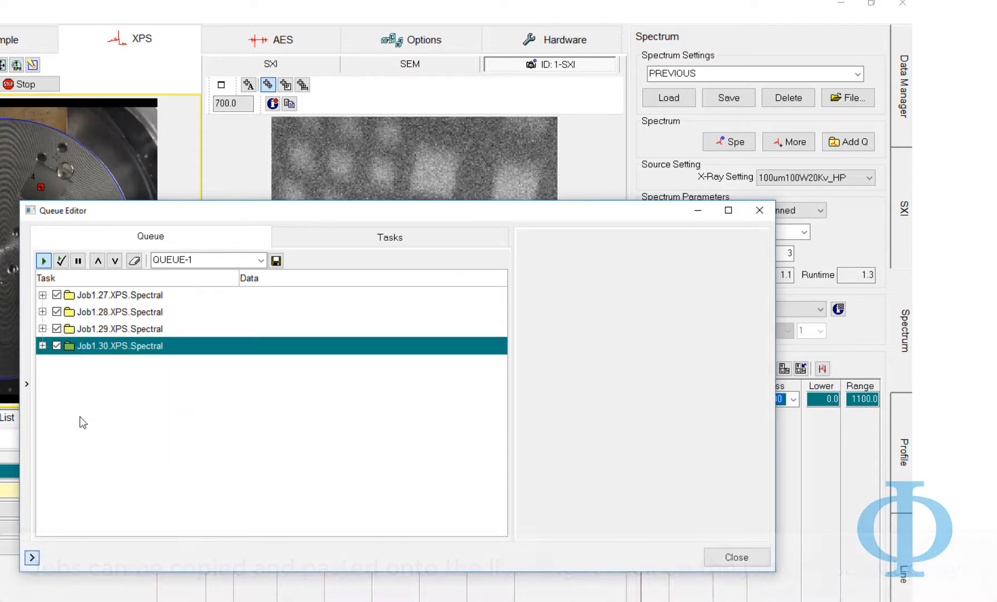
right_click(82, 388)
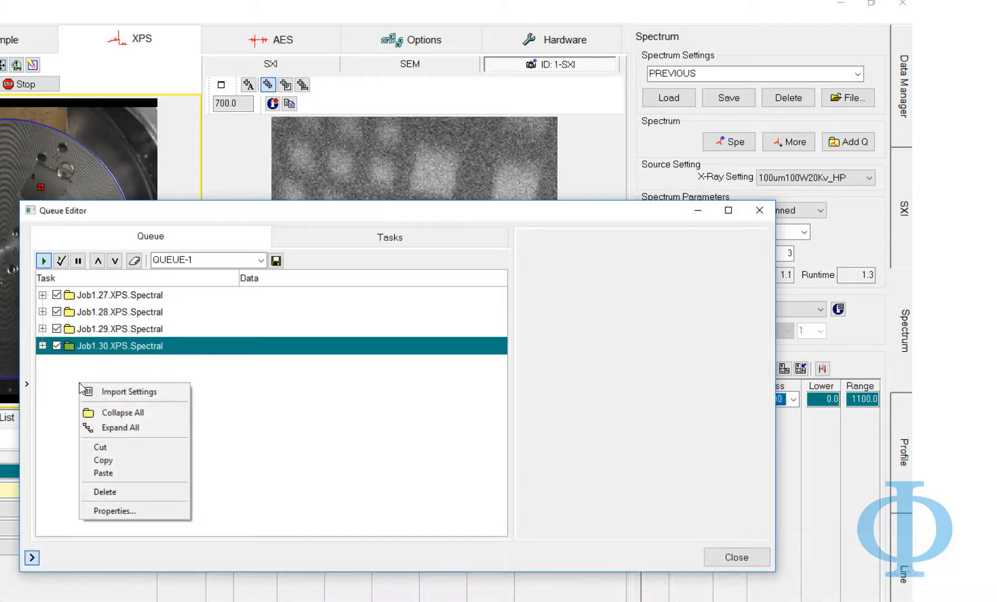
click(105, 474)
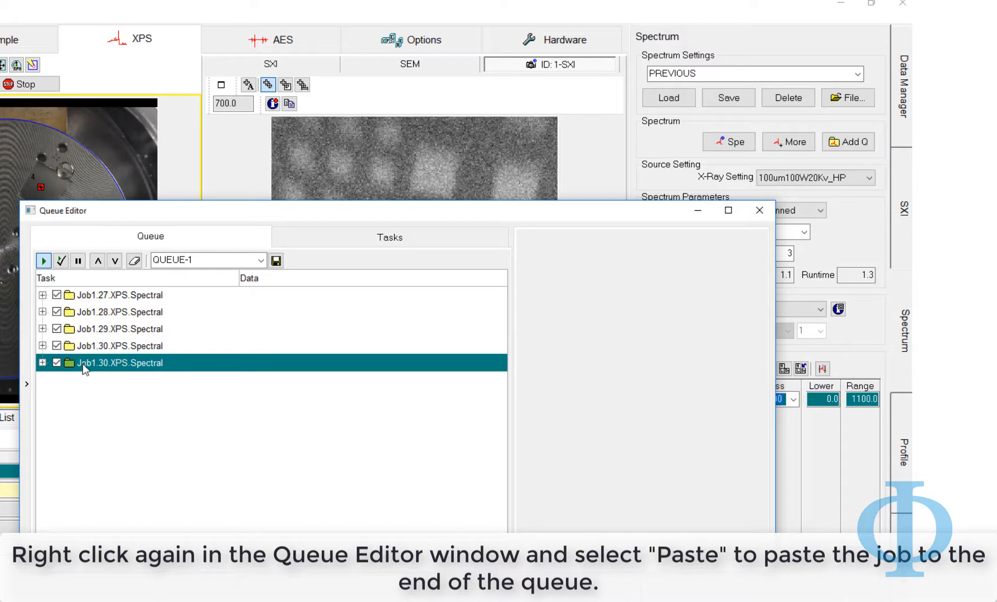
click(42, 363)
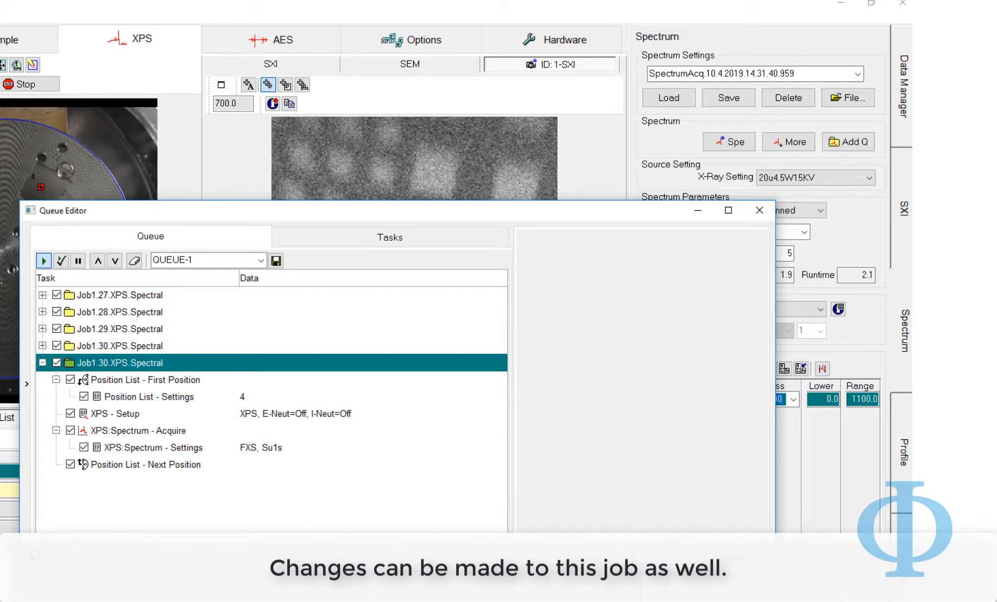
Set the copied job's spectrum cycles to 1, save, and bring up the Periodic Table
click(153, 448)
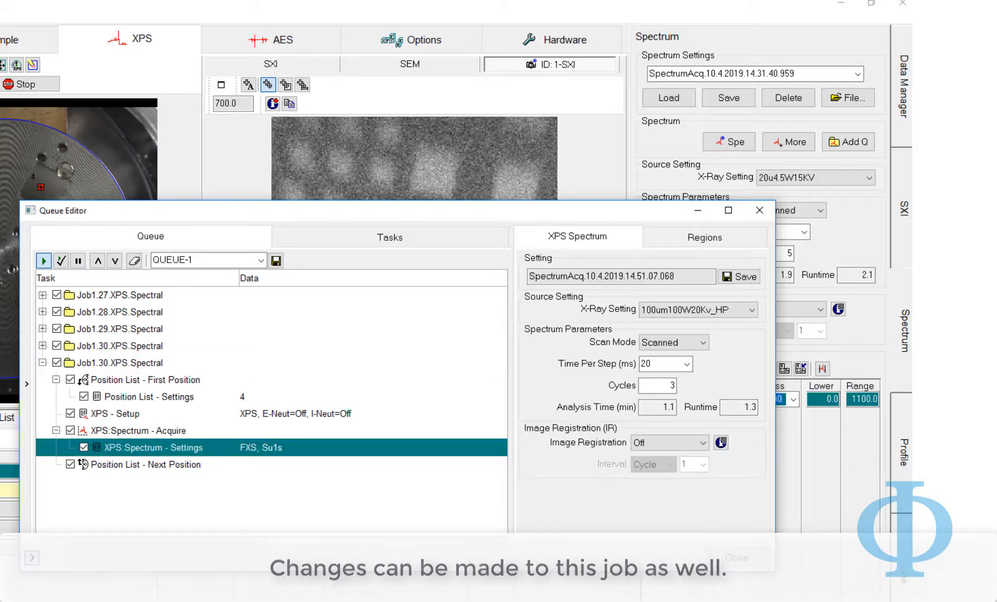
click(672, 385)
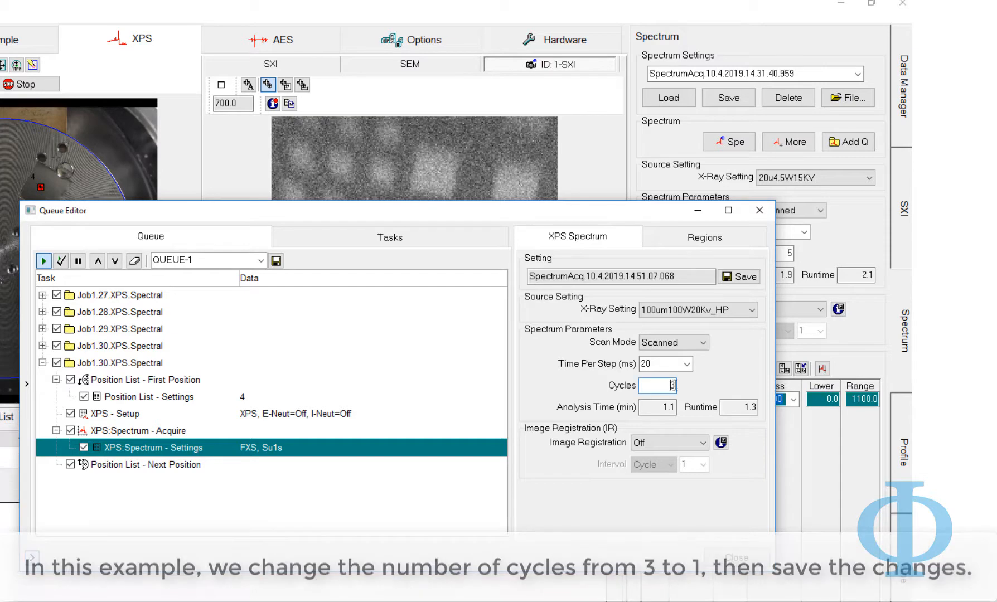
double_click(672, 386)
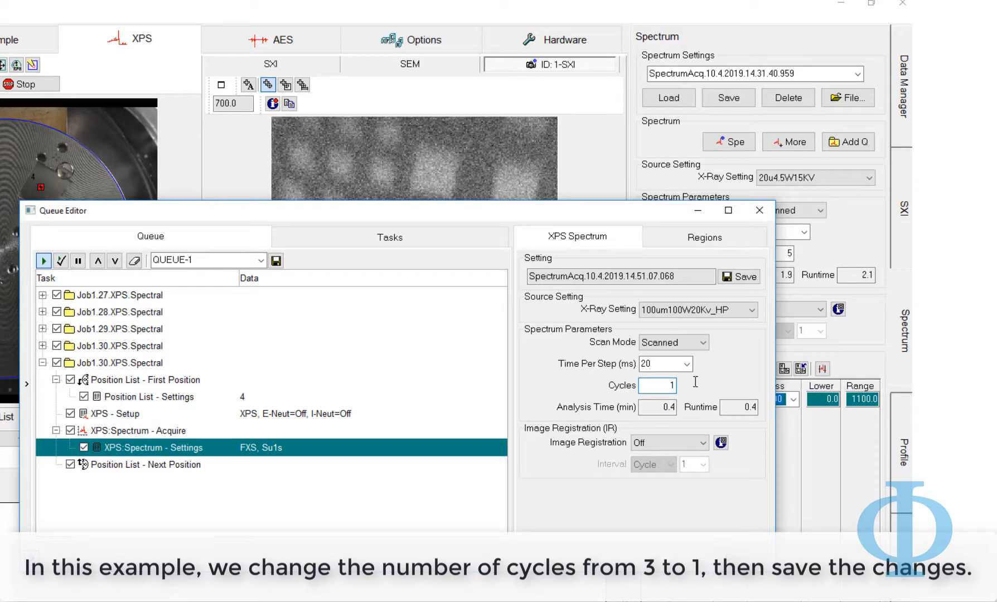
click(746, 281)
click(680, 241)
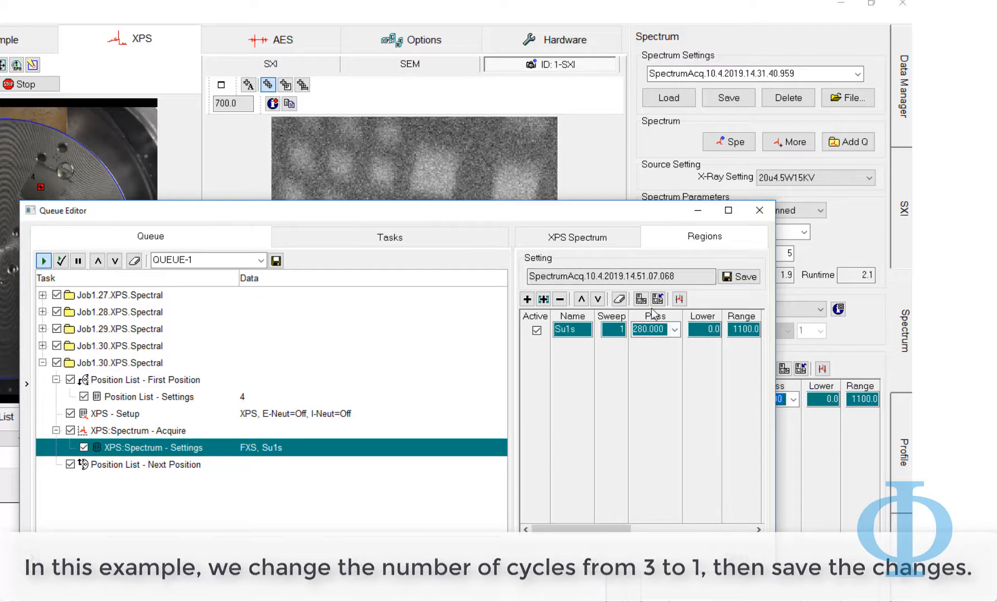
click(642, 300)
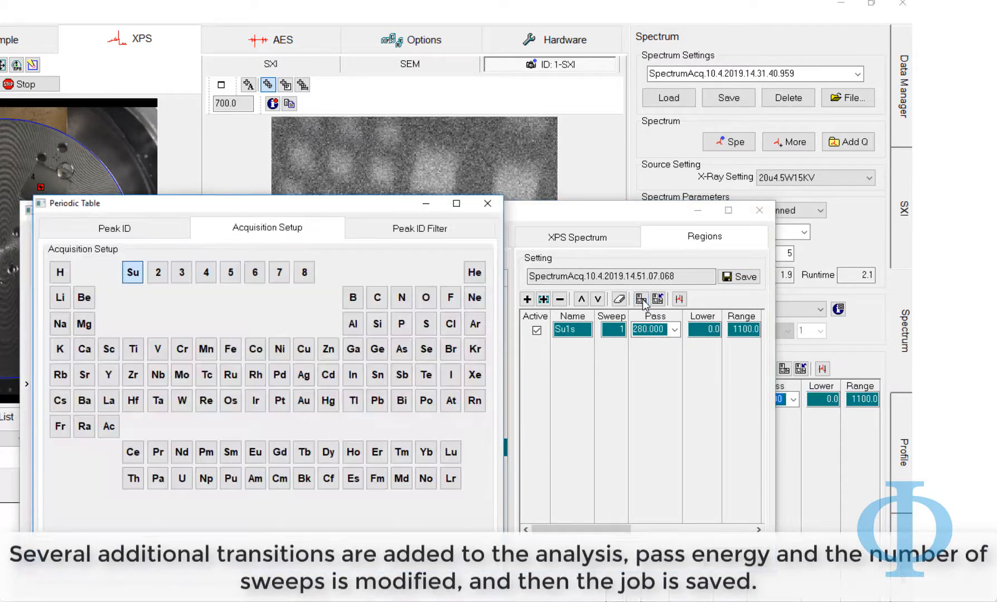
Add C1s, O1s, Cr2p3 and Fe2p3 regions from the Periodic Table's Acquisition Setup
click(379, 302)
click(426, 299)
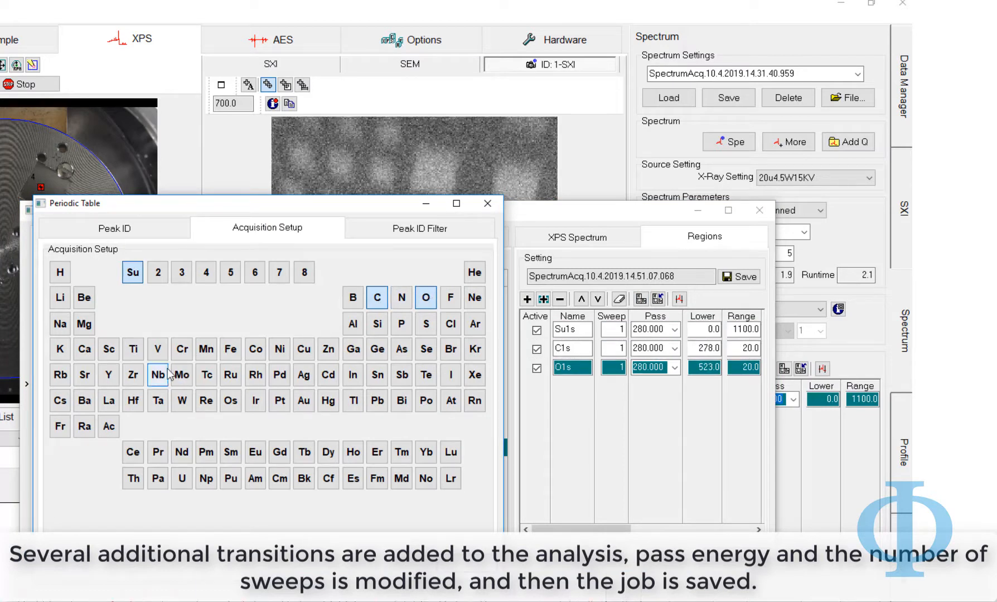
click(183, 351)
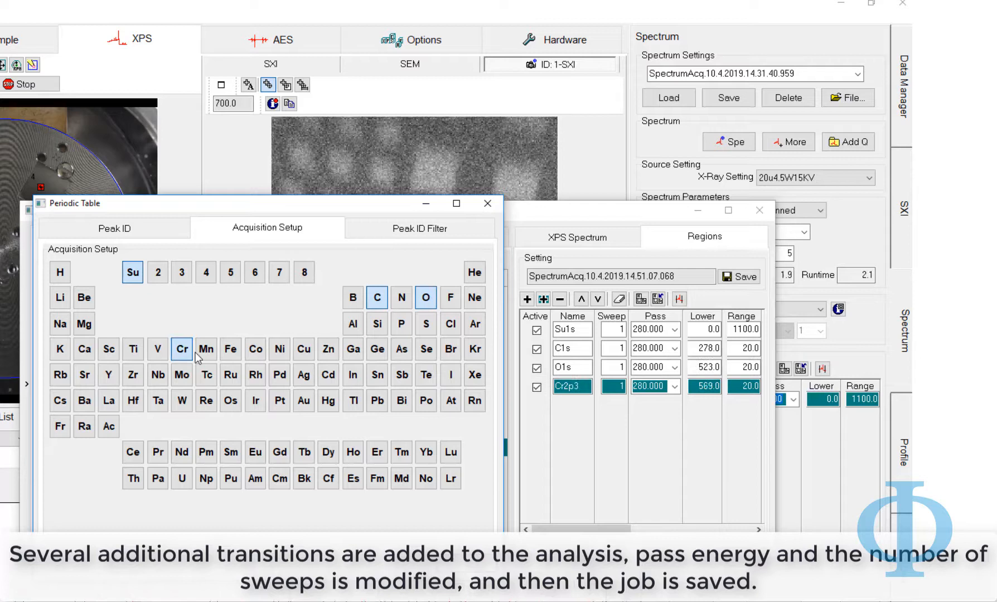
click(230, 352)
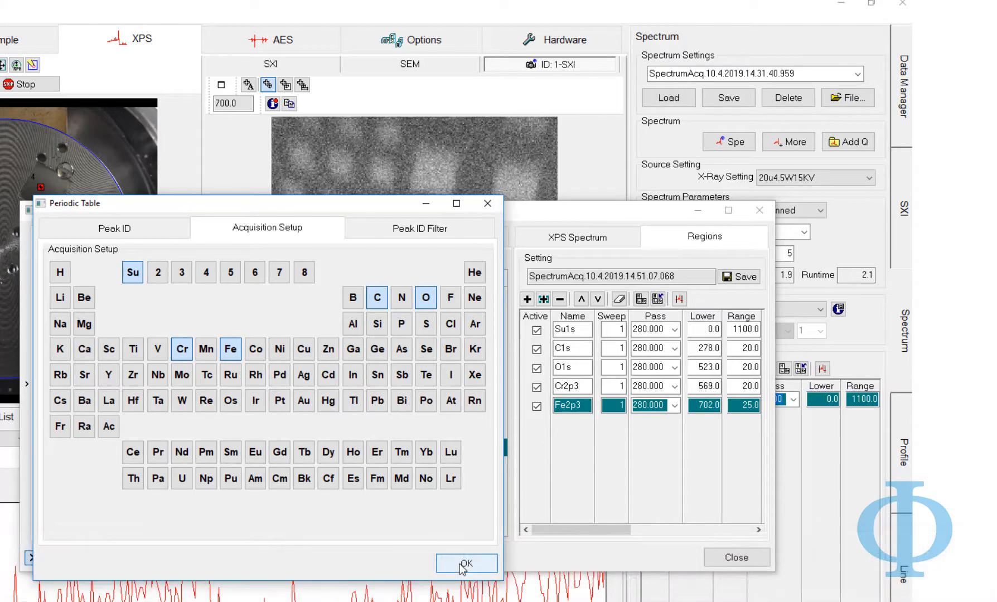
click(465, 565)
click(587, 389)
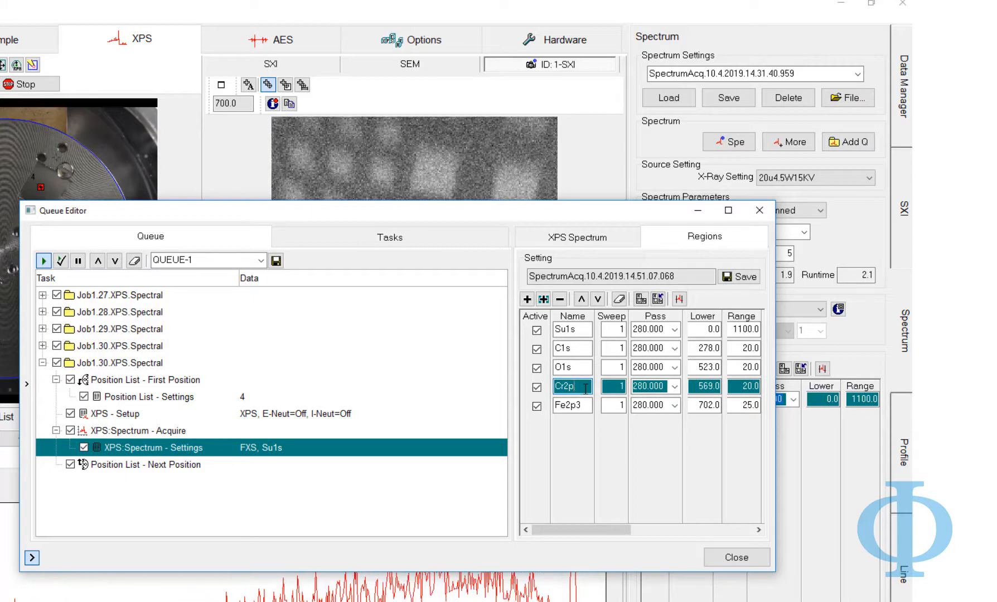
Rename the new regions to Cr2p and Fe2p with adjusted ranges, and deactivate Su1s
click(586, 405)
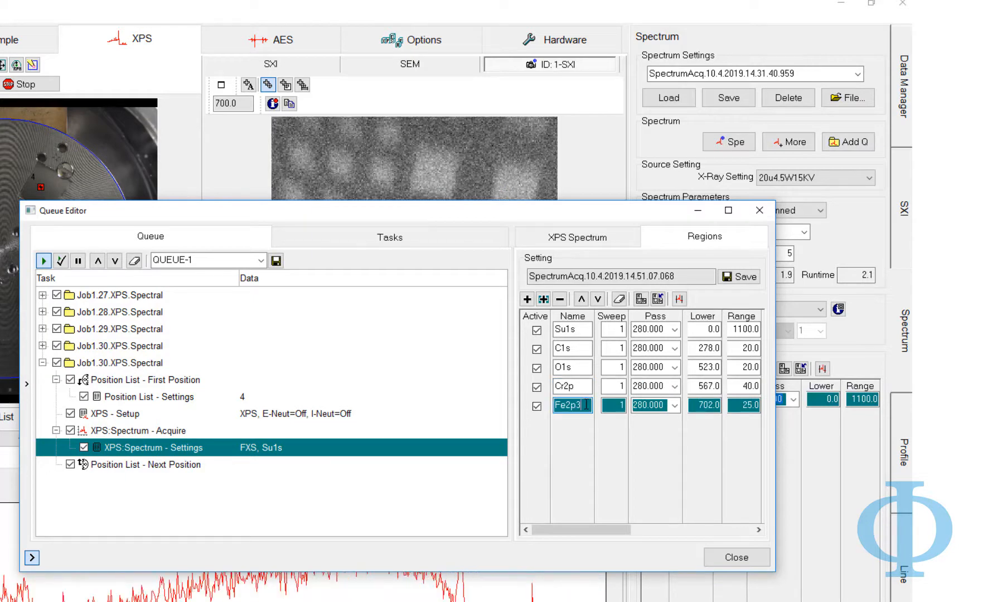
key(BackSpace)
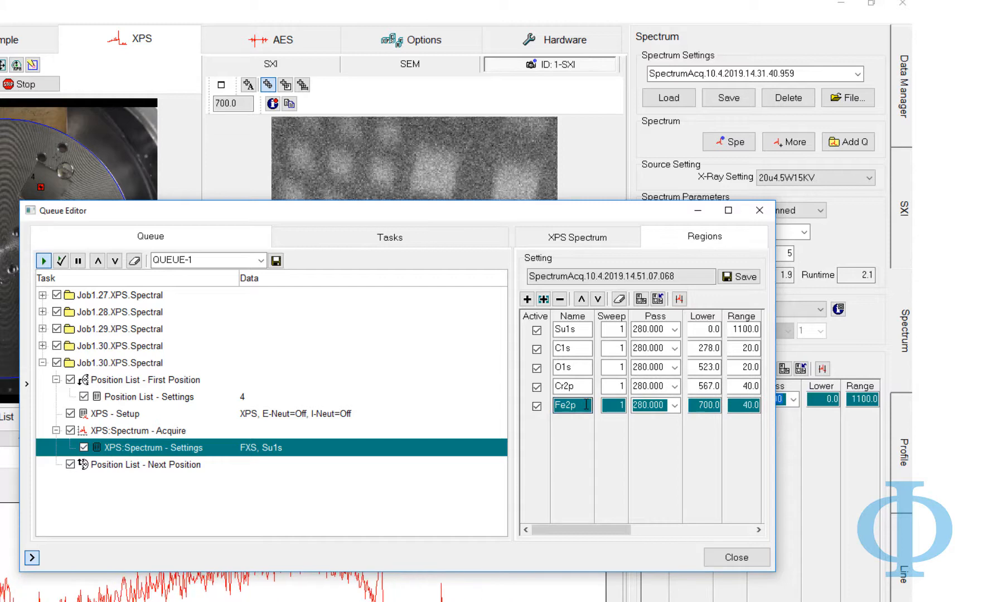
click(535, 331)
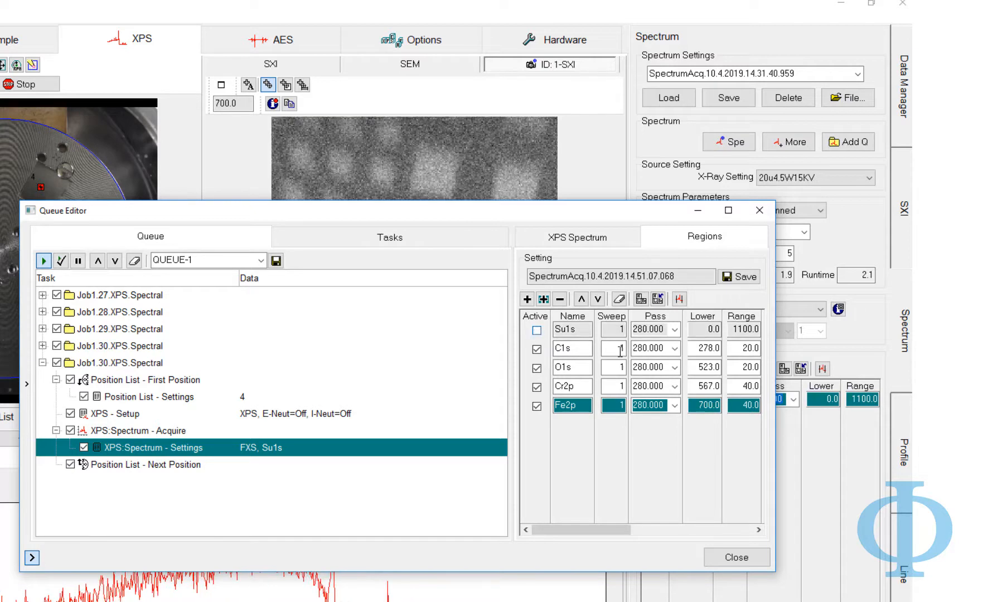
Set pass energies 55/55/112/112 and sweeps 3/1/5/5, then save the regions
click(677, 348)
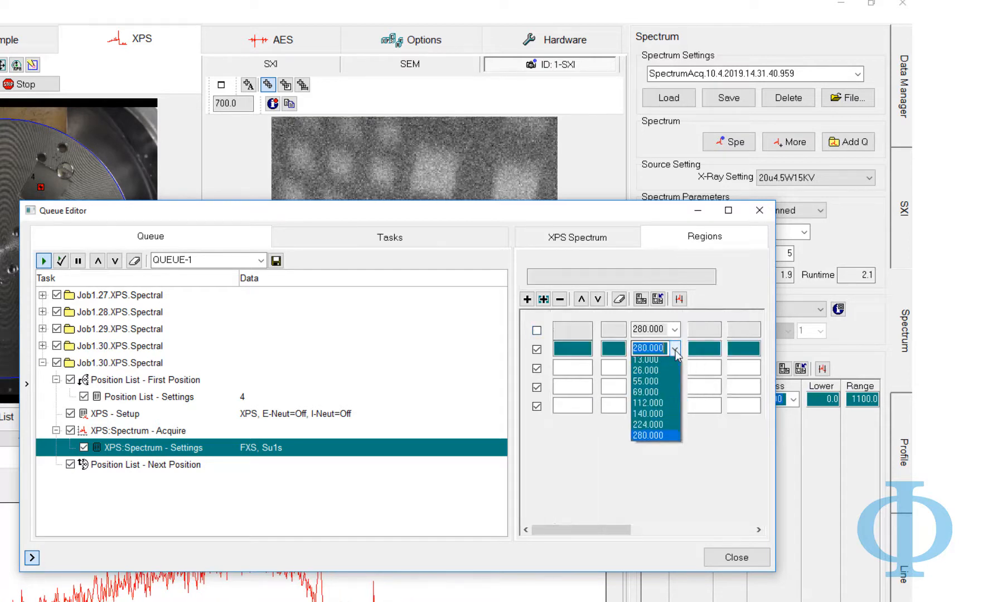
click(663, 397)
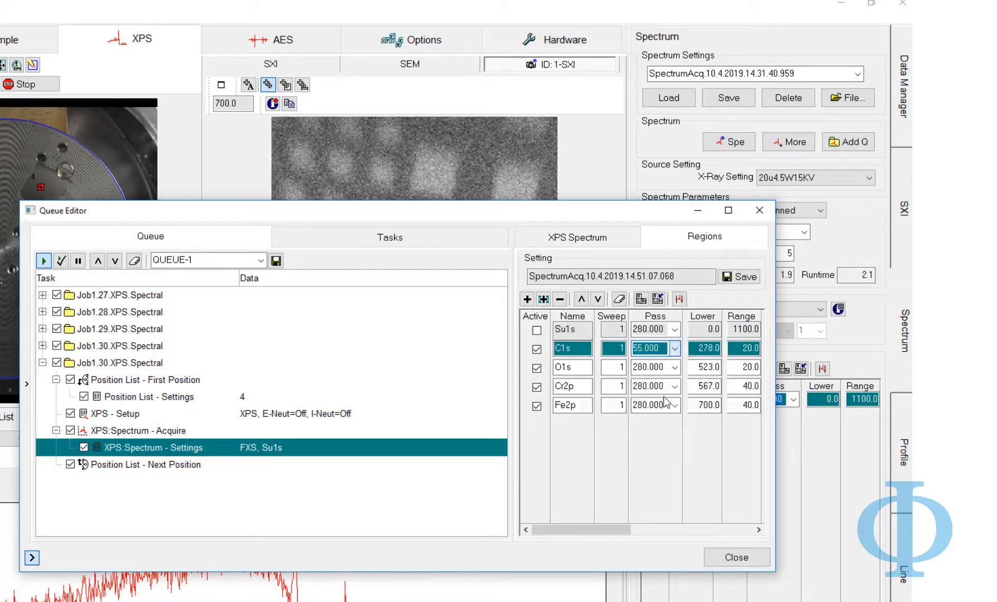
click(623, 404)
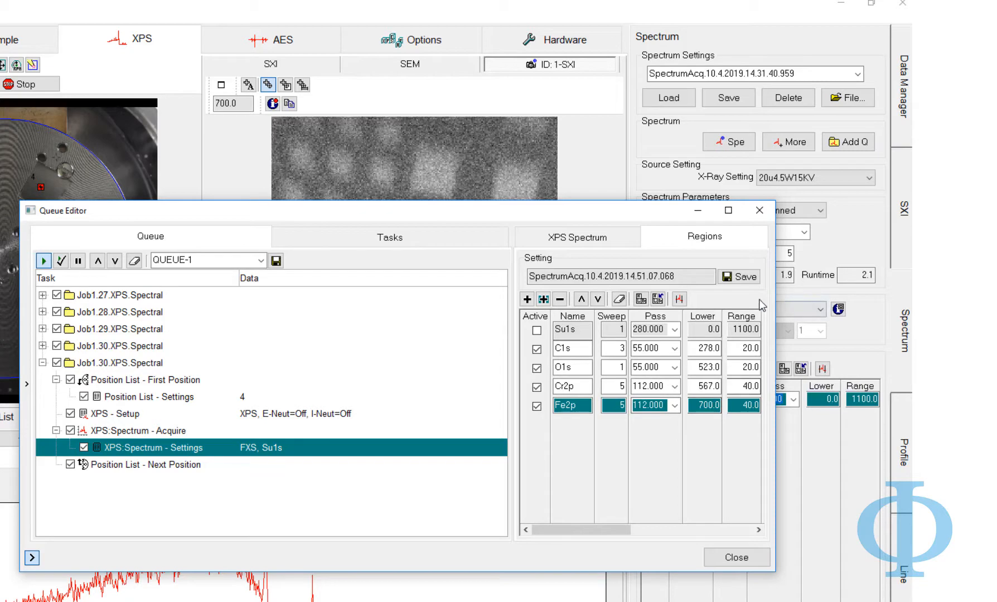
click(748, 280)
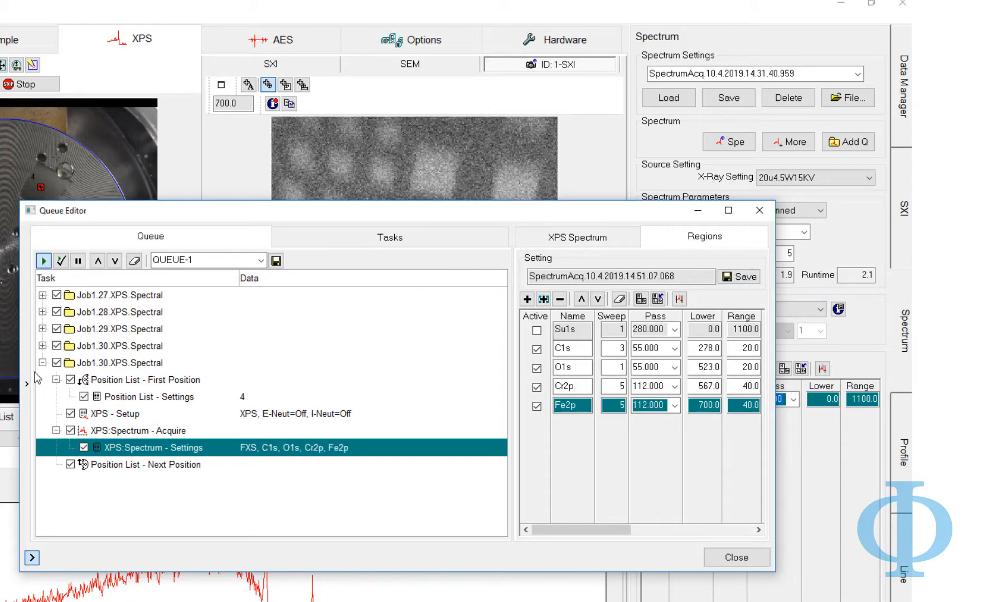
click(43, 364)
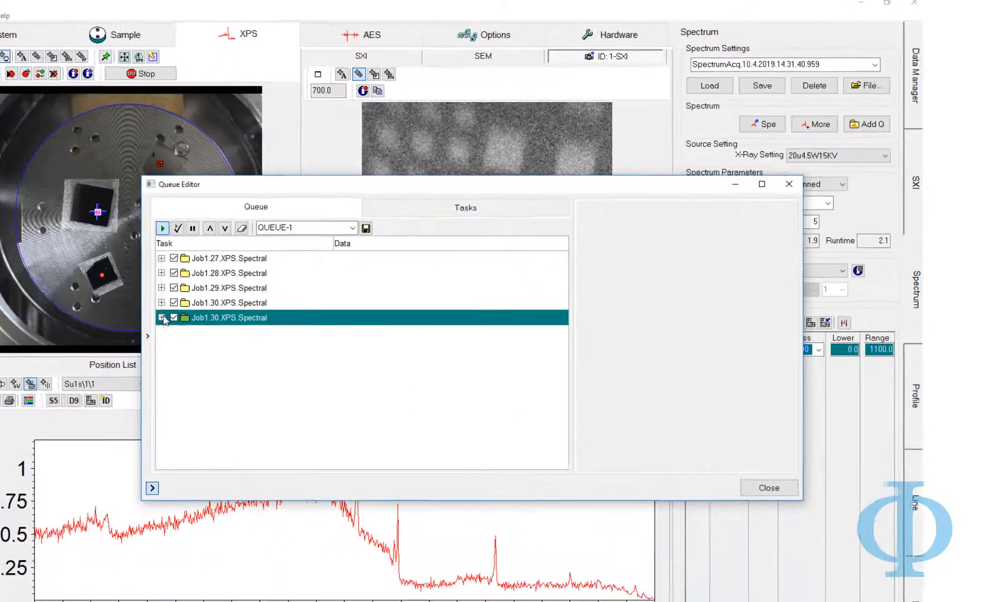